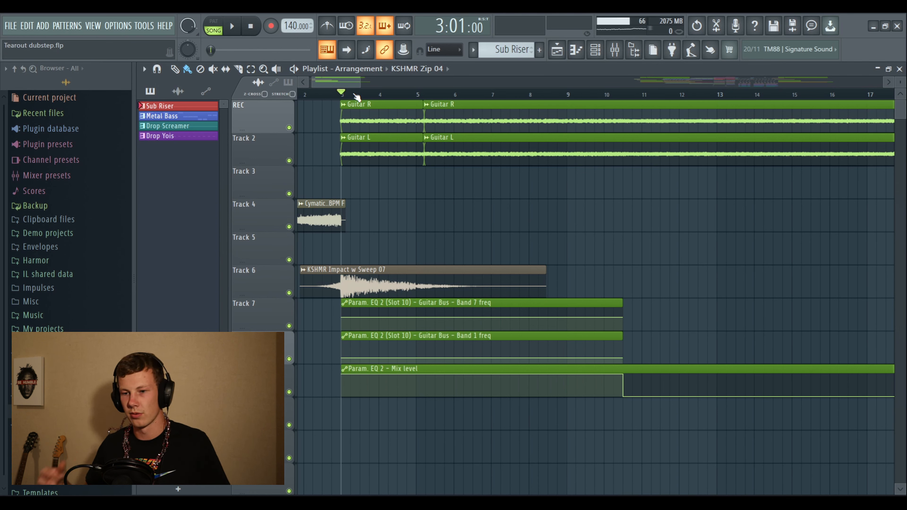
- Solo the Soundiron ambience track and play it back from several points between bar 3 and bar 12
key("space")
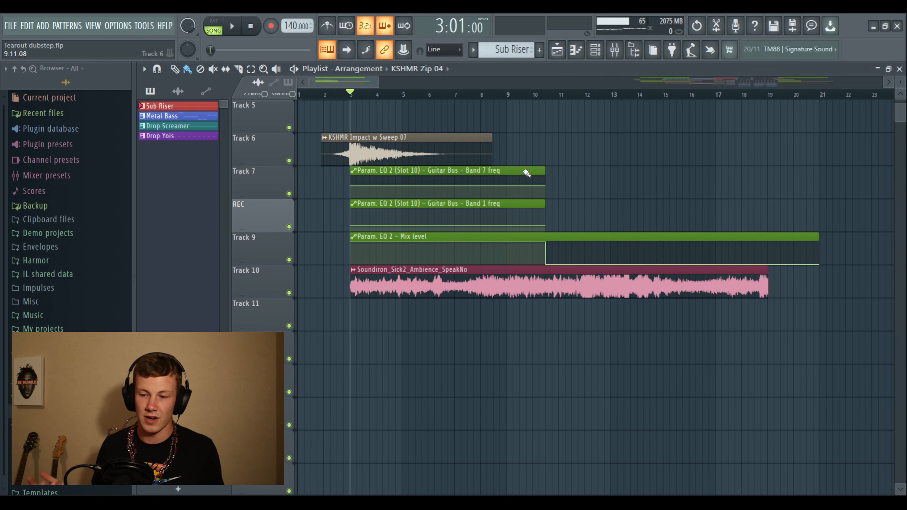
left_click(289, 293, "ctrl")
scroll(354, 103, "up", 2)
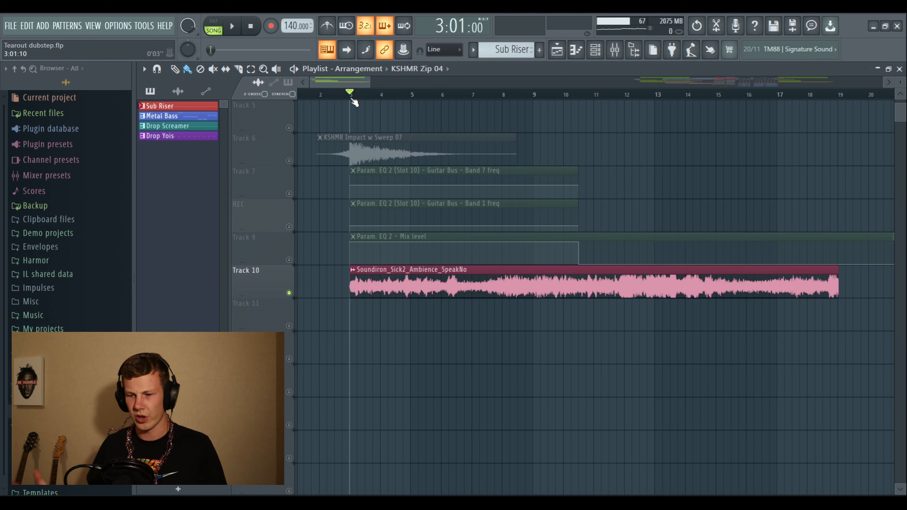
key("space")
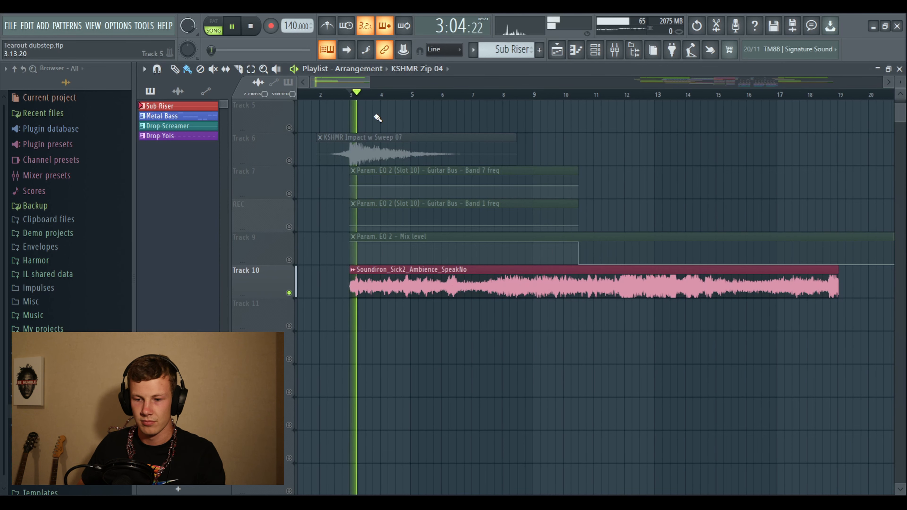
left_click(425, 94)
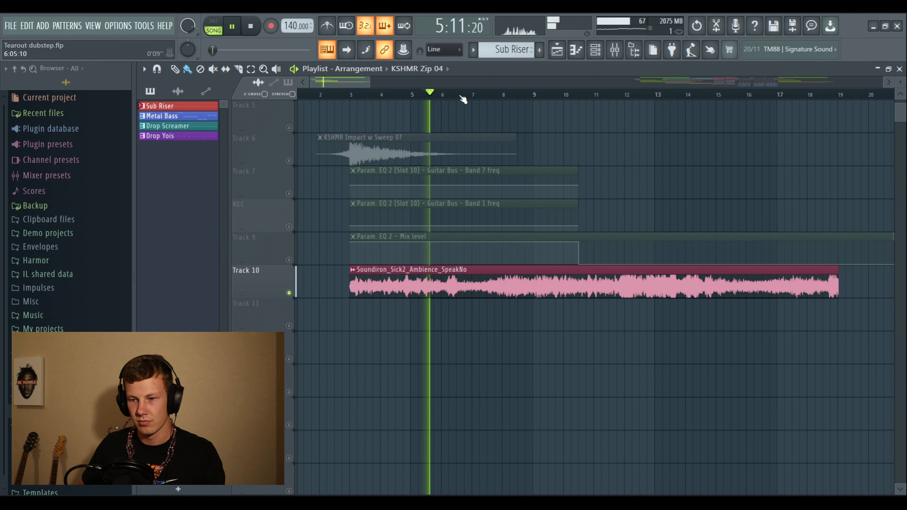
left_click(499, 95)
left_click(547, 95)
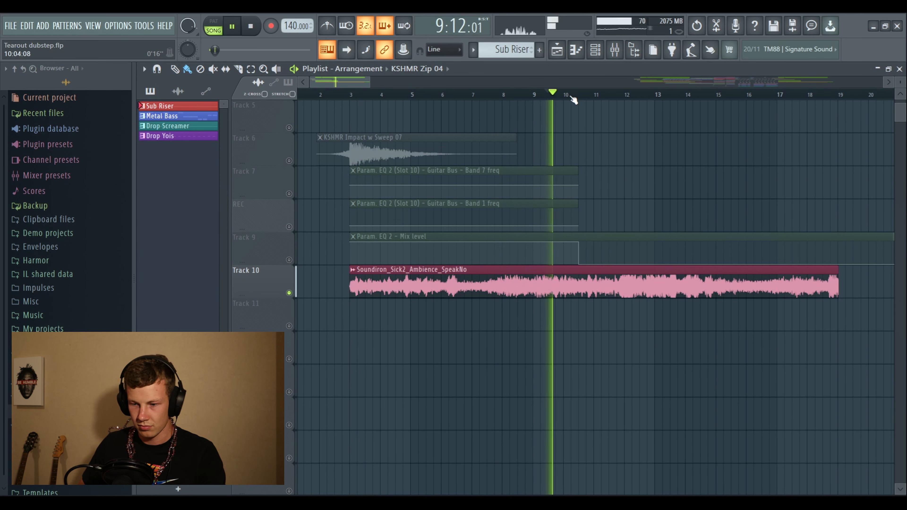
left_click(613, 95)
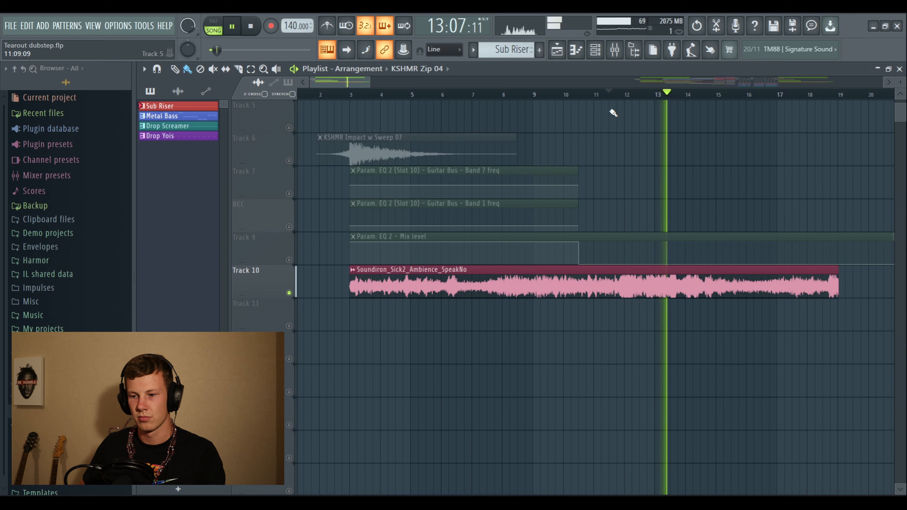
- Play the soloed guitar tracks and the soloed drum tracks of the section starting near bar 10
scroll(536, 142, "up", 4)
left_click(446, 95)
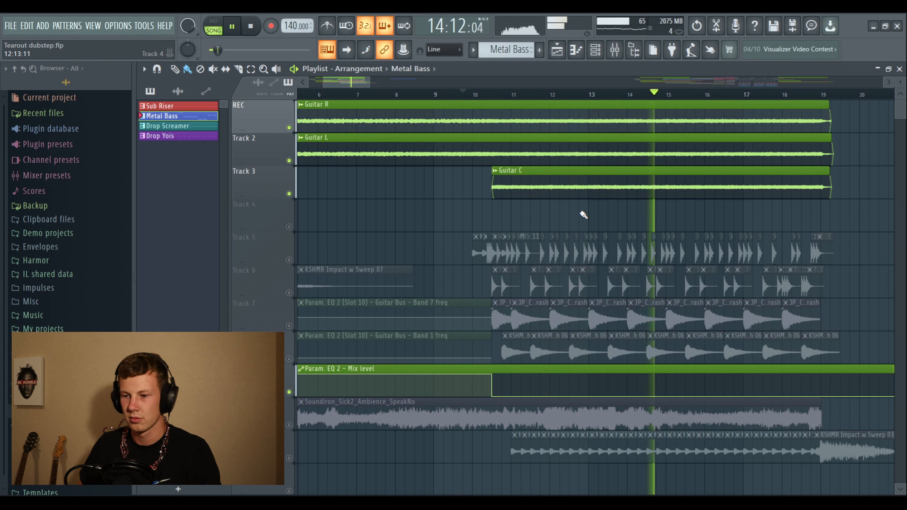
key("space")
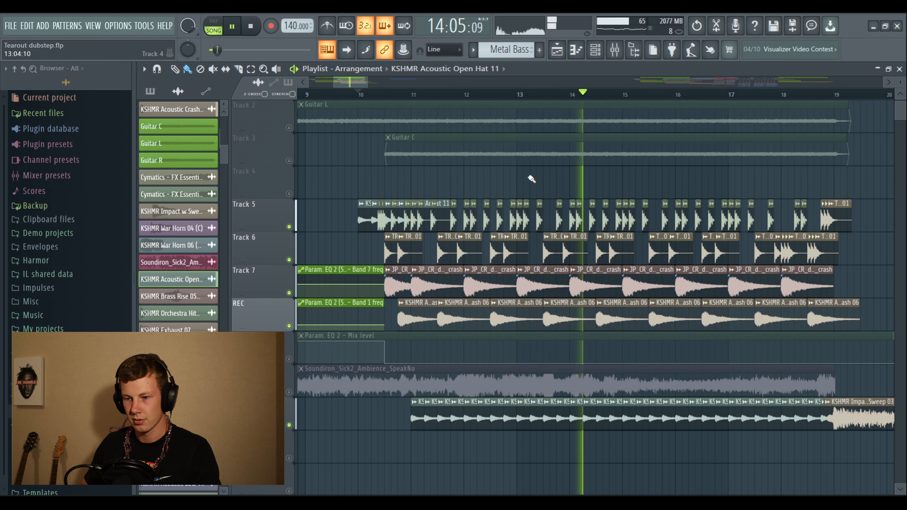
key("space")
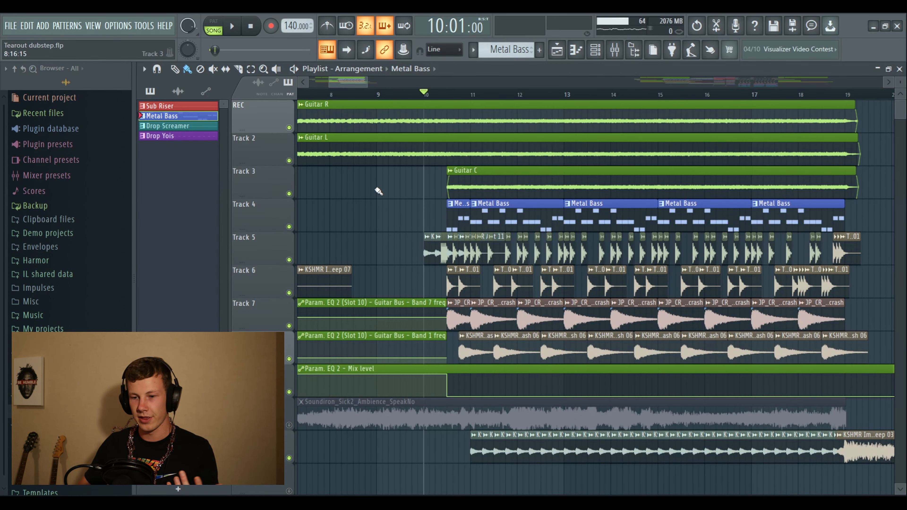
- Open the Metal Bass pattern in the piano roll, examine its note sequence and return to the playlist
double_click(489, 205)
scroll(194, 95, "up", 2)
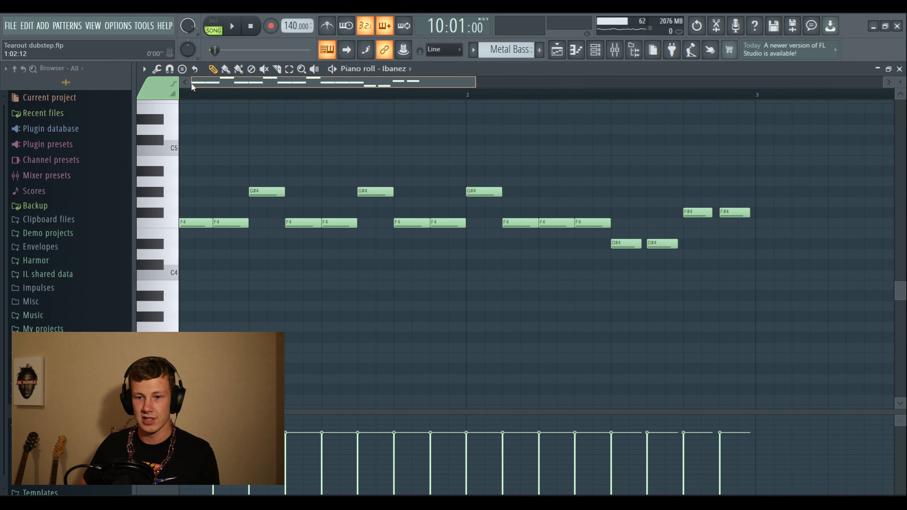
scroll(193, 87, "up", 2)
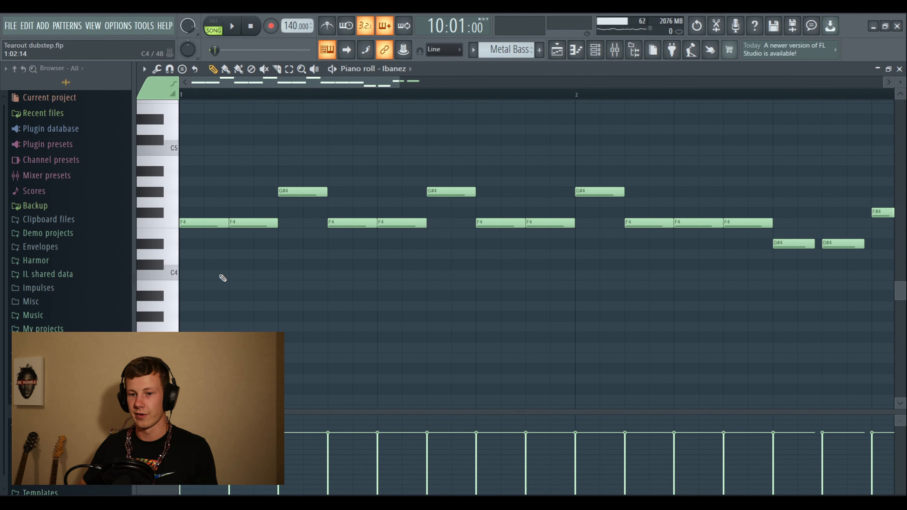
key("Escape")
- Unmute the Soundiron ambience track and play the arrangement from bar 10
left_click(289, 425)
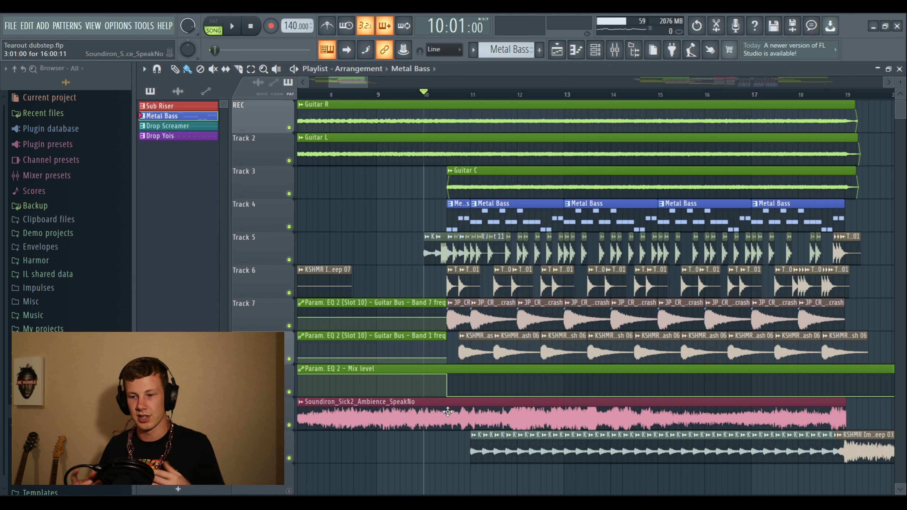
key("space")
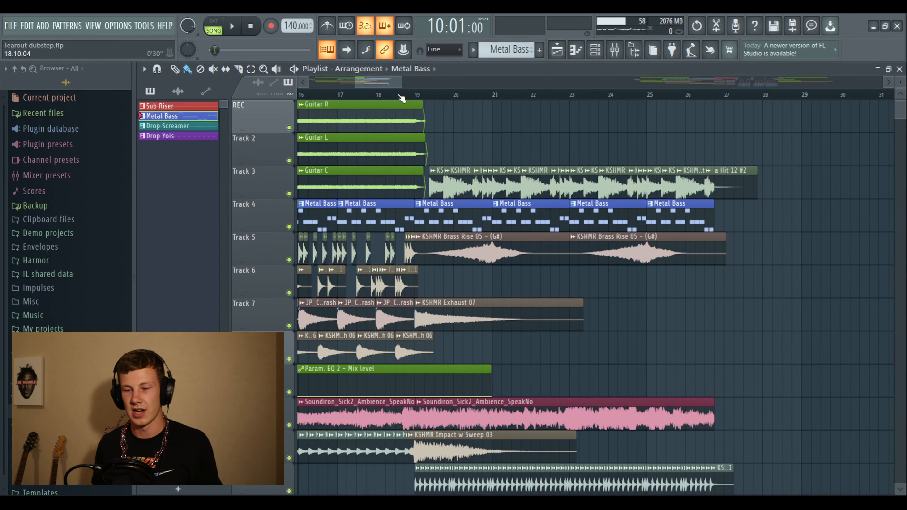
- Place the playhead at bar 19 and audition the soloed brass rise and orchestra hit tracks
left_click(399, 96)
scroll(411, 96, "up", 1)
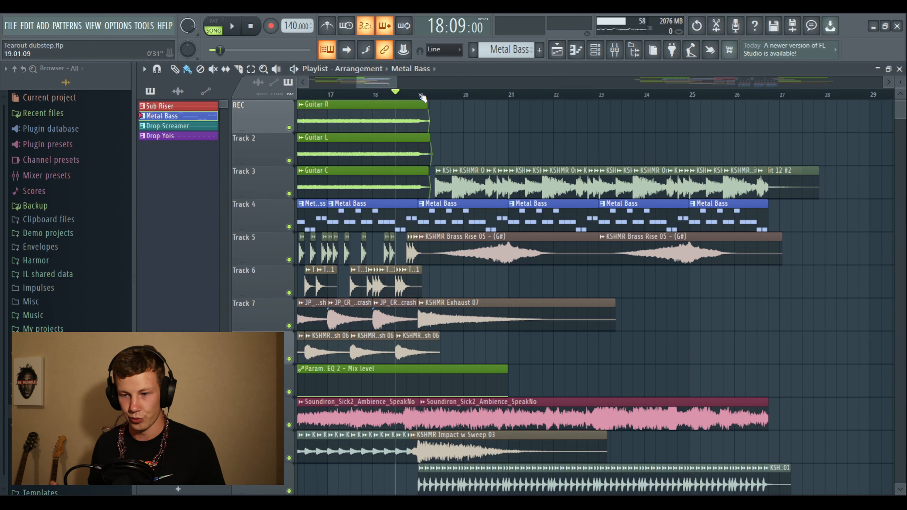
left_click(421, 95)
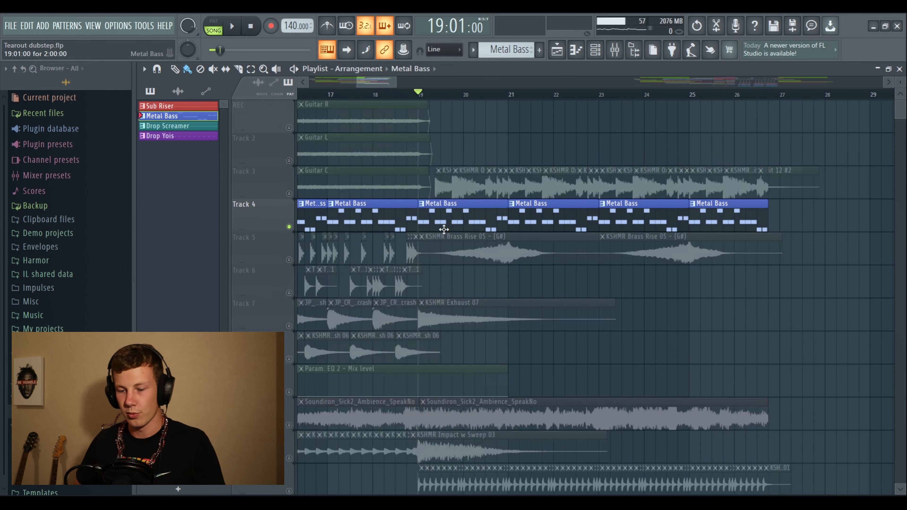
right_click(290, 260)
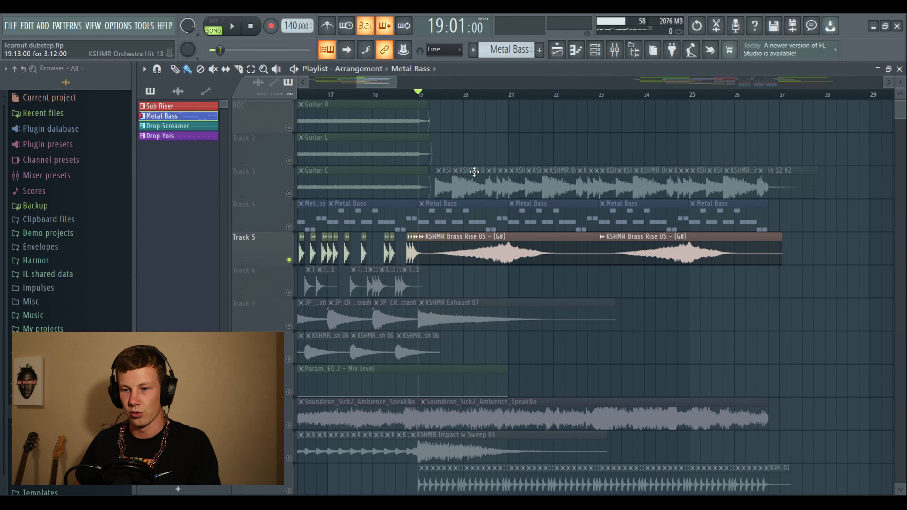
left_click(483, 98)
key("space")
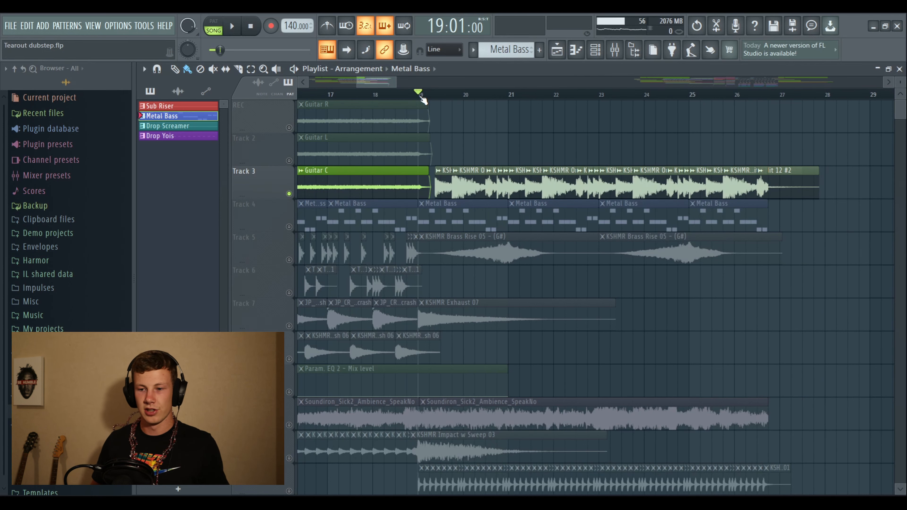
- Audition the individual KSHMR Orchestra Hit clips on Track 3 between bars 19 and 21
scroll(488, 91, "up", 4)
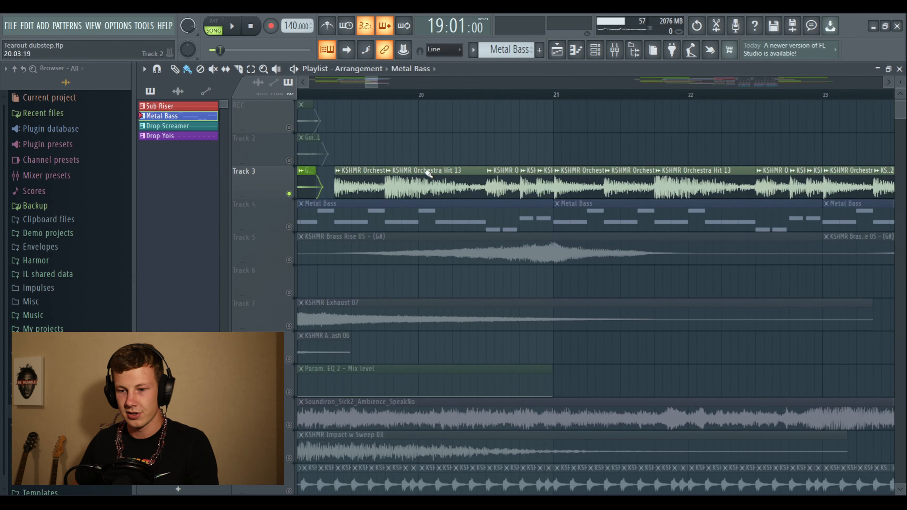
left_click(424, 175)
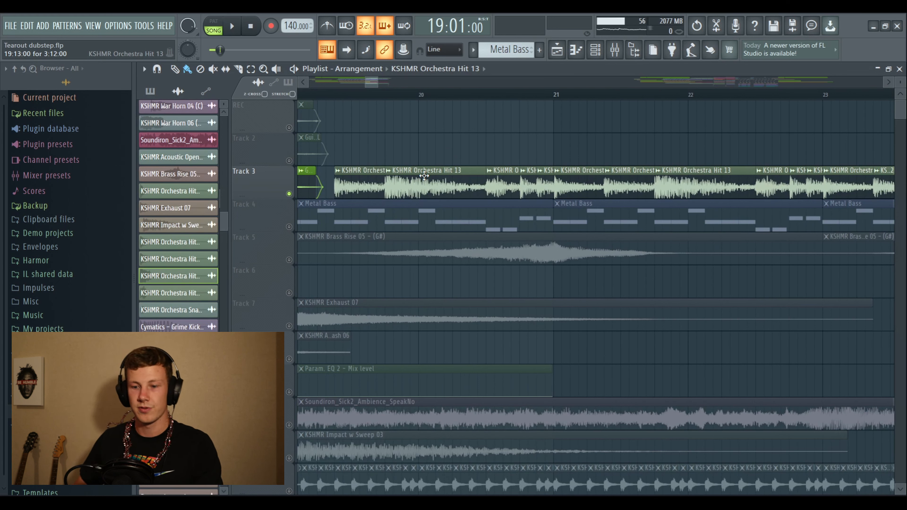
left_click(430, 180)
left_click(373, 182)
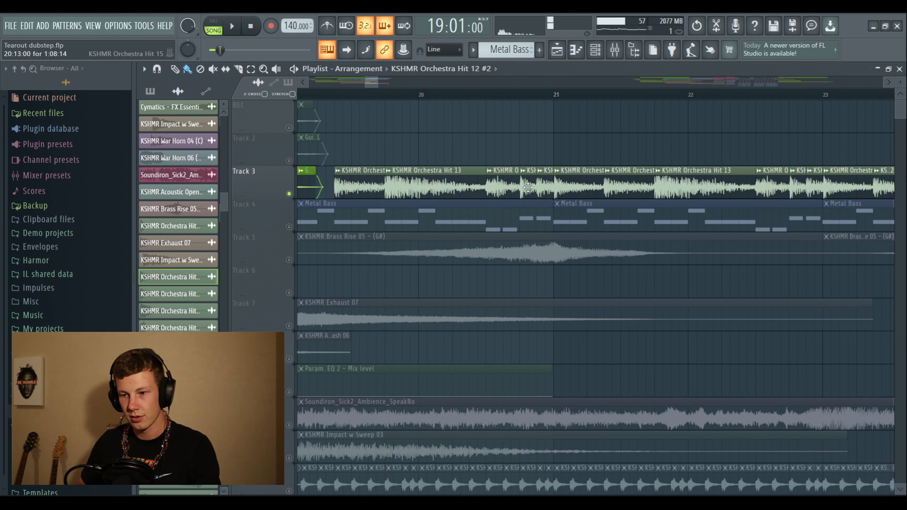
left_click(509, 183)
left_click(533, 180)
left_click(546, 181)
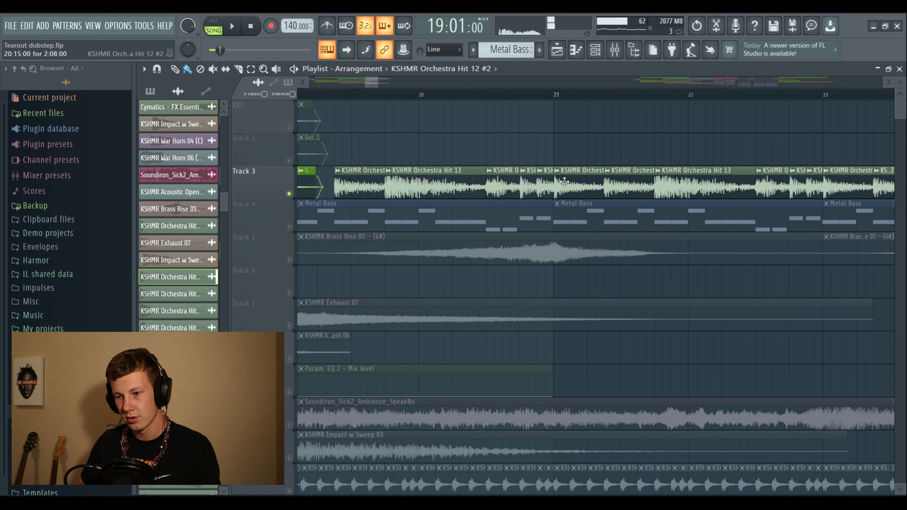
left_click(584, 182)
- Make all tracks audible again and play the full orchestral section from bar 19
scroll(503, 215, "down", 3)
right_click(289, 458)
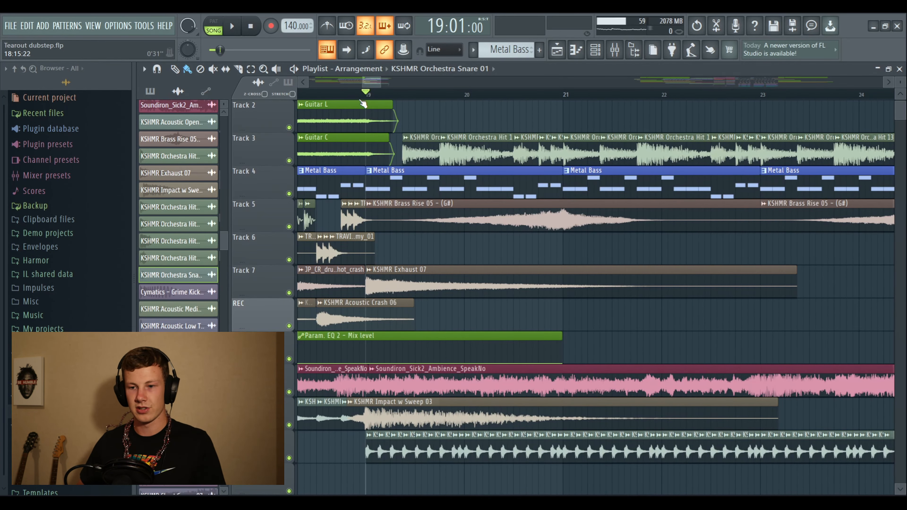
scroll(363, 103, "down", 3)
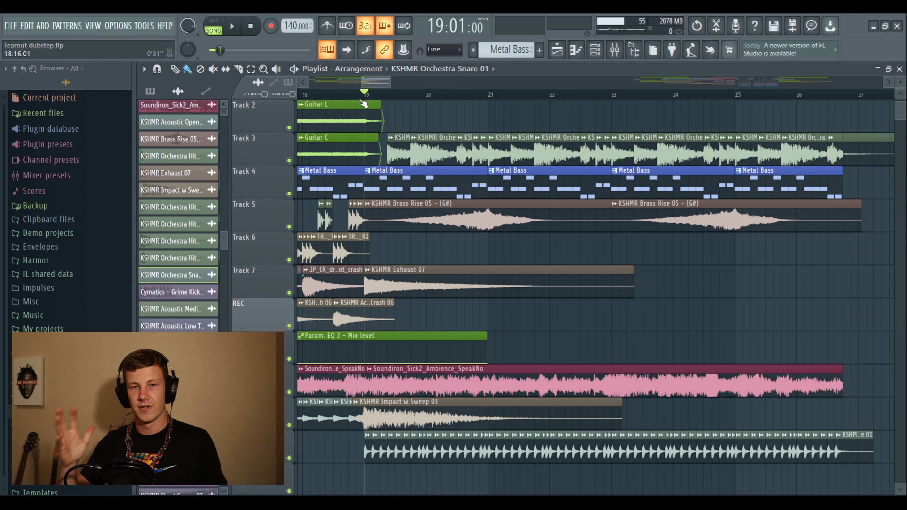
key("space")
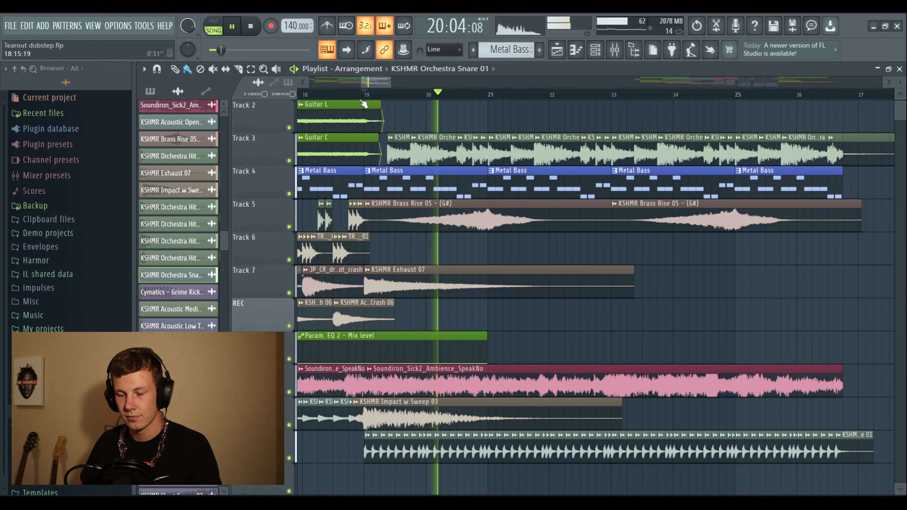
- Play only the gun reload and short sweep effects on Tracks 14 to 16 leading into bar 27
scroll(364, 104, "down", 2)
scroll(363, 104, "down", 1)
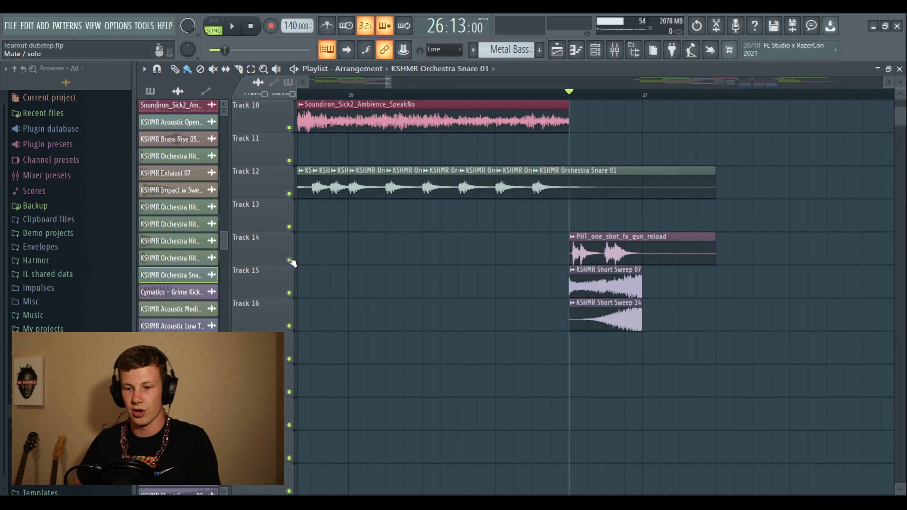
key("space")
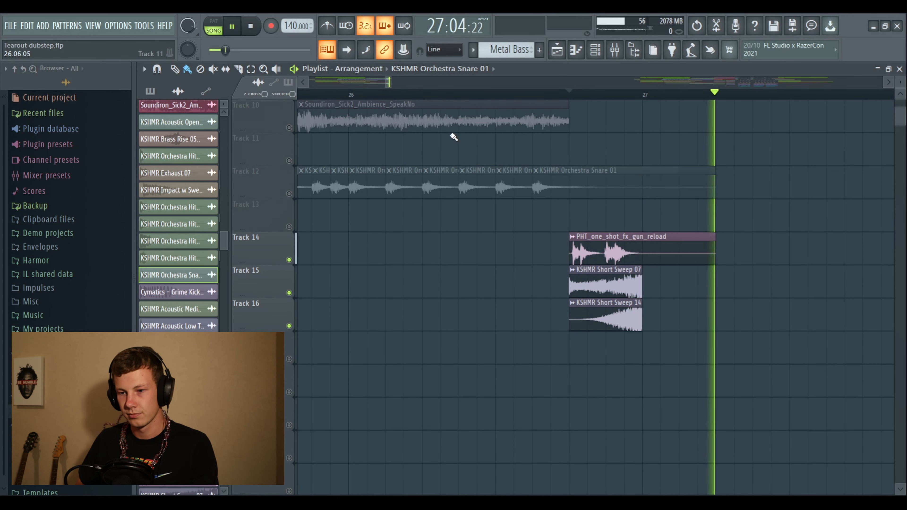
key("space")
key("space")
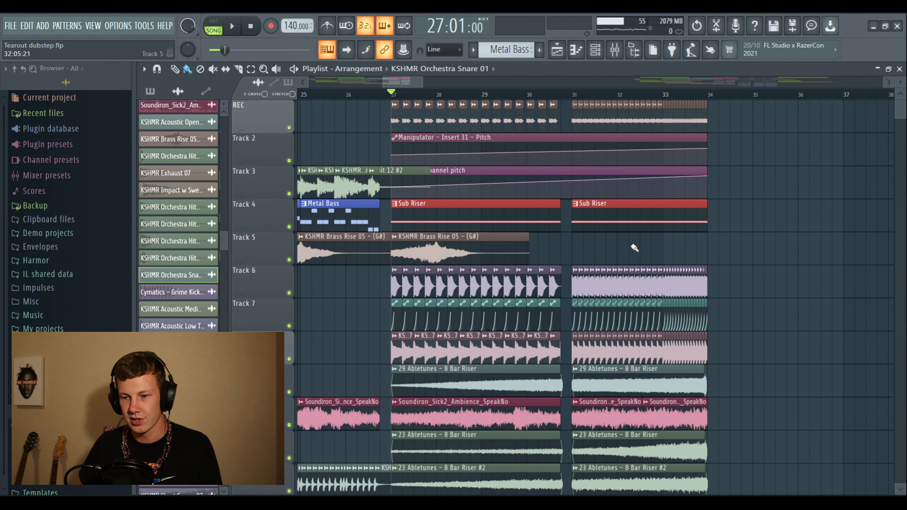
- Solo the kick clips on Track 6 of the bar 27 build-up and unmute the Drop Claps track with them
scroll(743, 249, "down", 6)
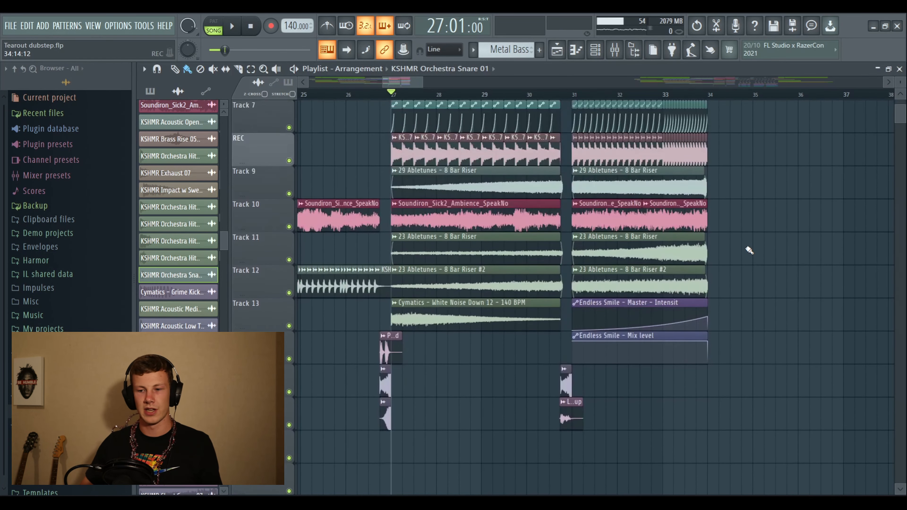
scroll(747, 249, "up", 4)
scroll(750, 250, "up", 2)
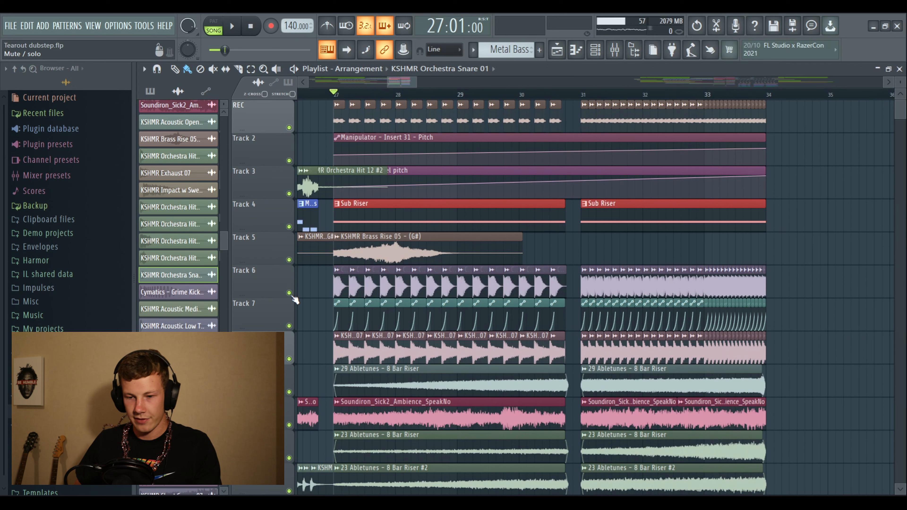
right_click(289, 294)
scroll(307, 297, "down", 1)
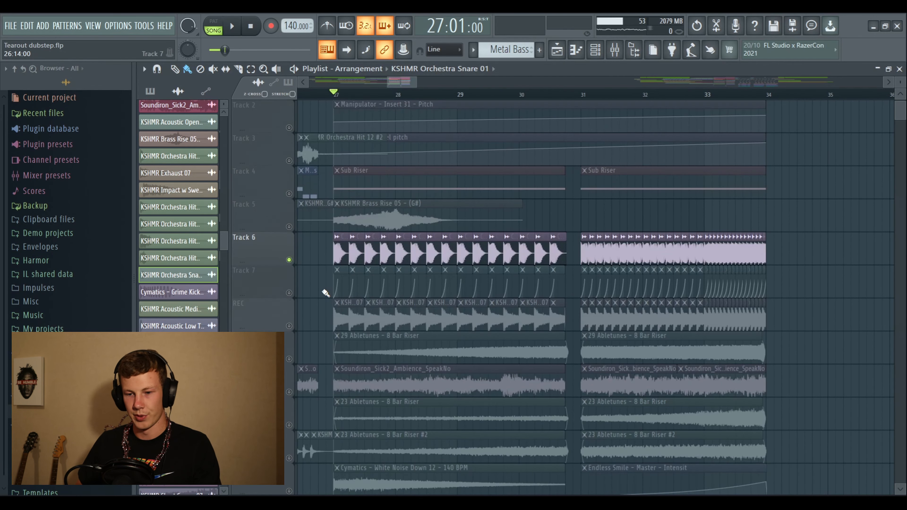
left_click(290, 326)
scroll(447, 283, "down", 2)
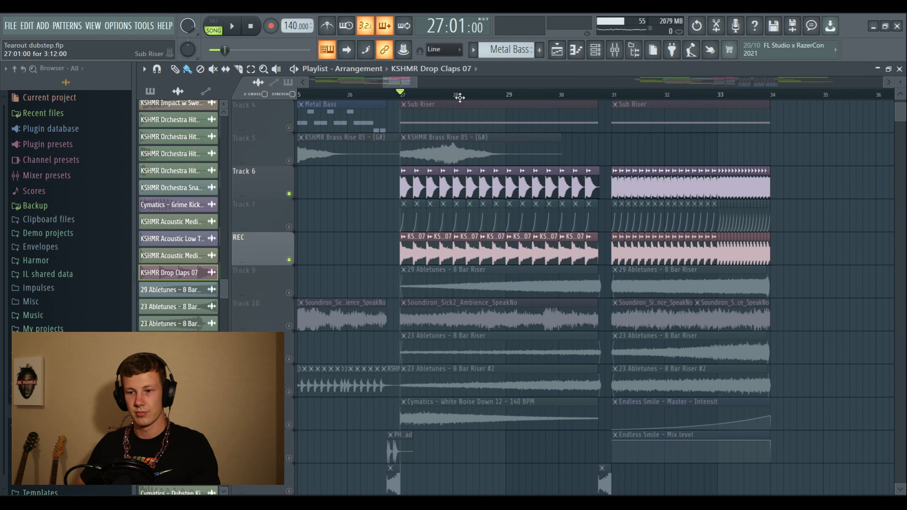
- Play the soloed kicks and claps from bar 27, skipping ahead to around bars 30, 31 and 33
key("space")
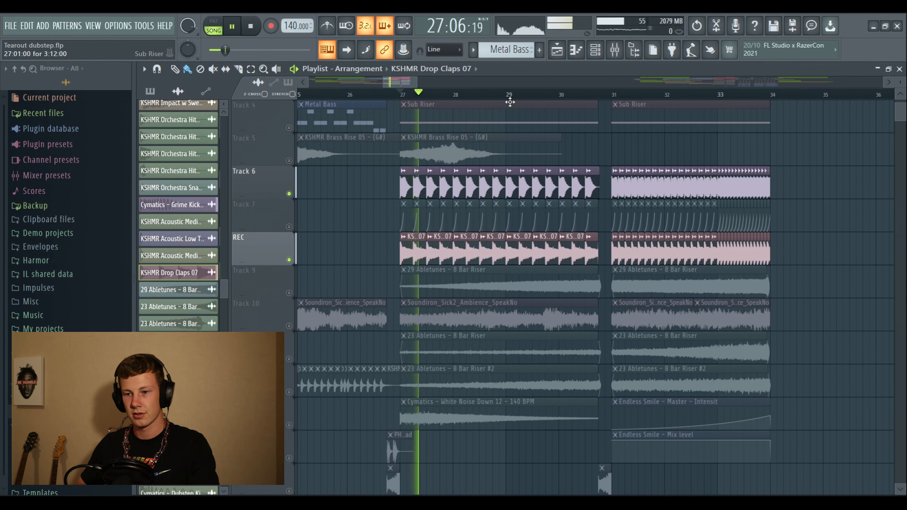
left_click(542, 95)
left_click(613, 95)
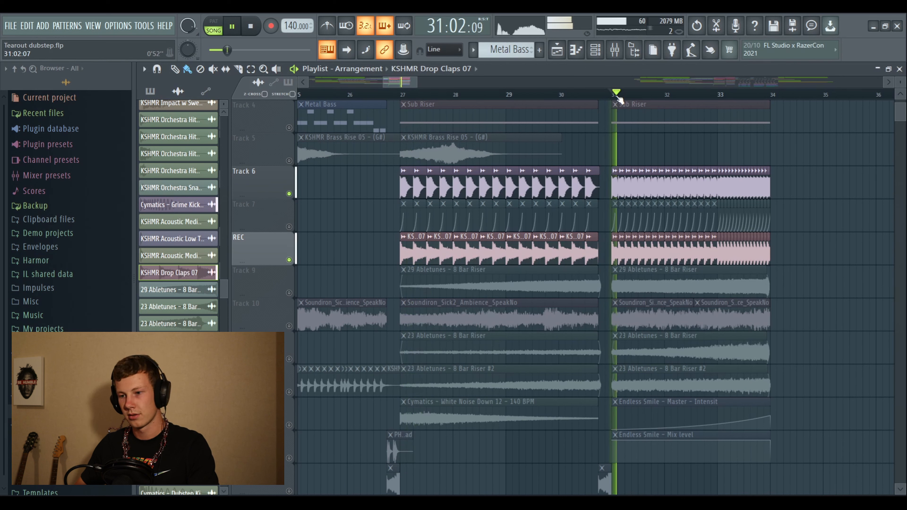
left_click(719, 96)
key("space")
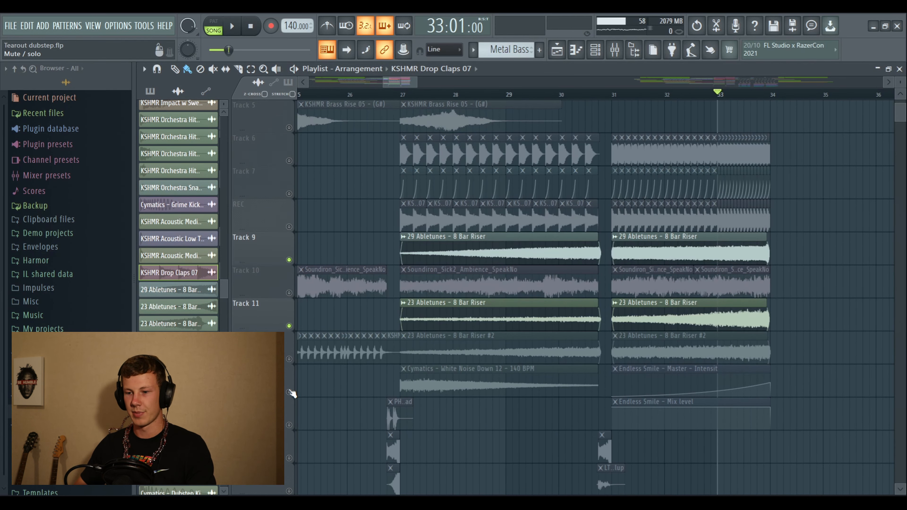
- Unmute Tracks 13 and 12 alongside the soloed risers and play the build-up, skipping ahead to around bars 29, 31 and 33
left_click(289, 392)
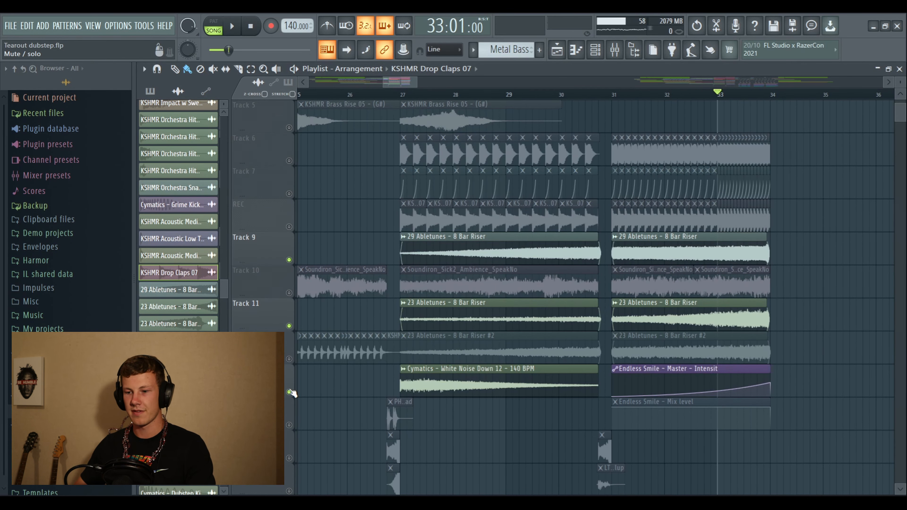
left_click(289, 359)
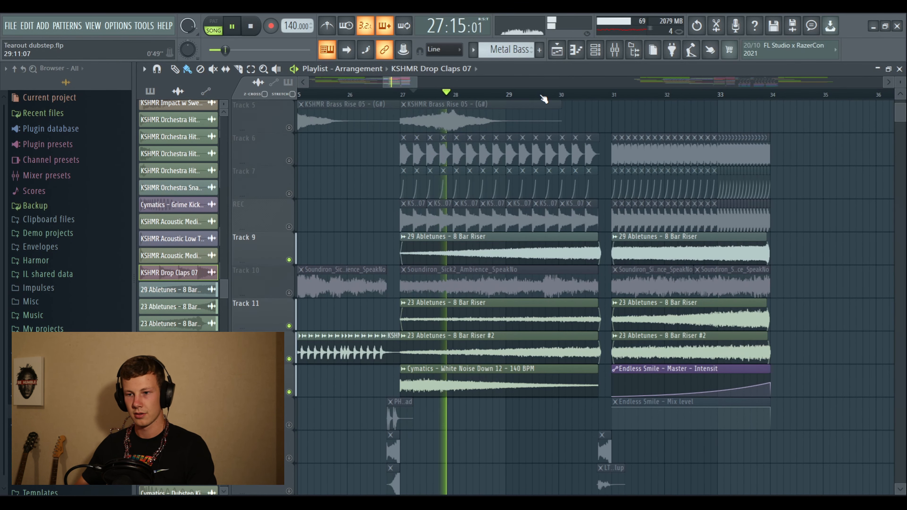
left_click(544, 96)
left_click(625, 96)
left_click(716, 97)
left_click(754, 97)
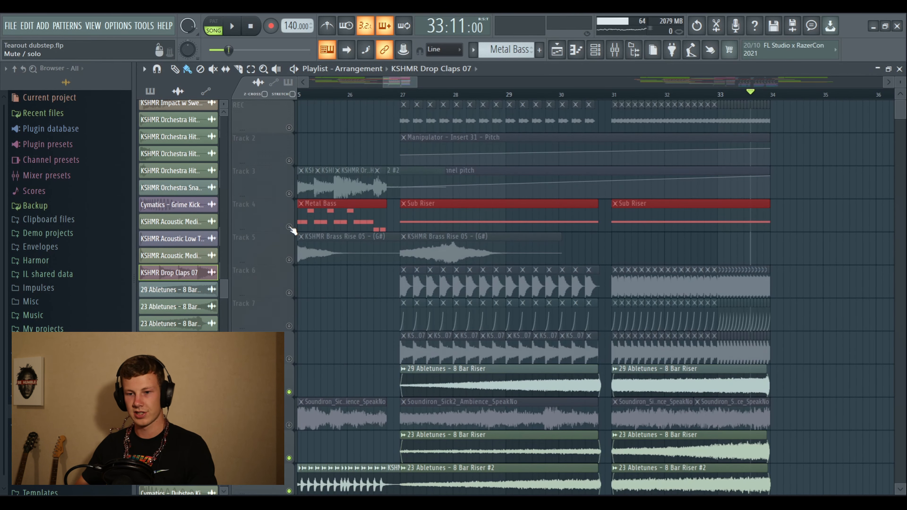
- Solo the Sub Riser track with automation Tracks 2 and 3, playing from bar 27 and skipping to around bars 30, 31 and 33
right_click(289, 227)
left_click_drag(289, 193, 296, 167)
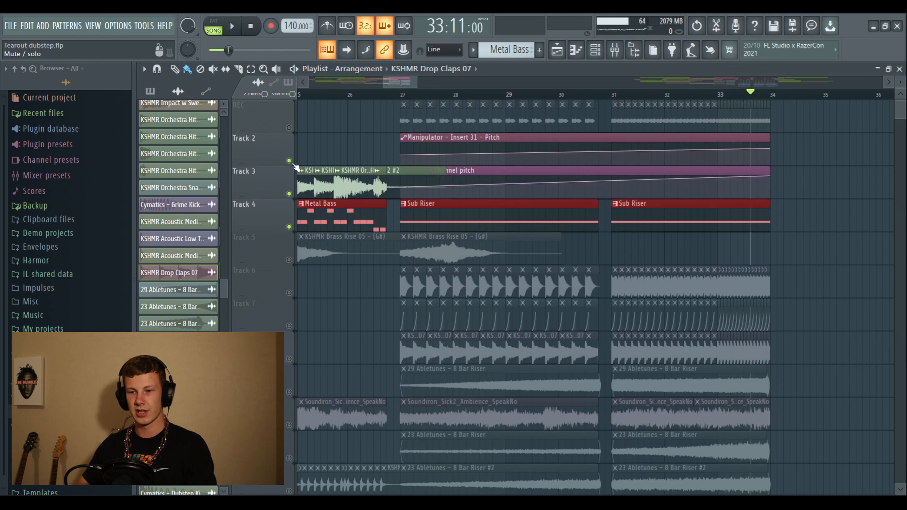
left_click(820, 210)
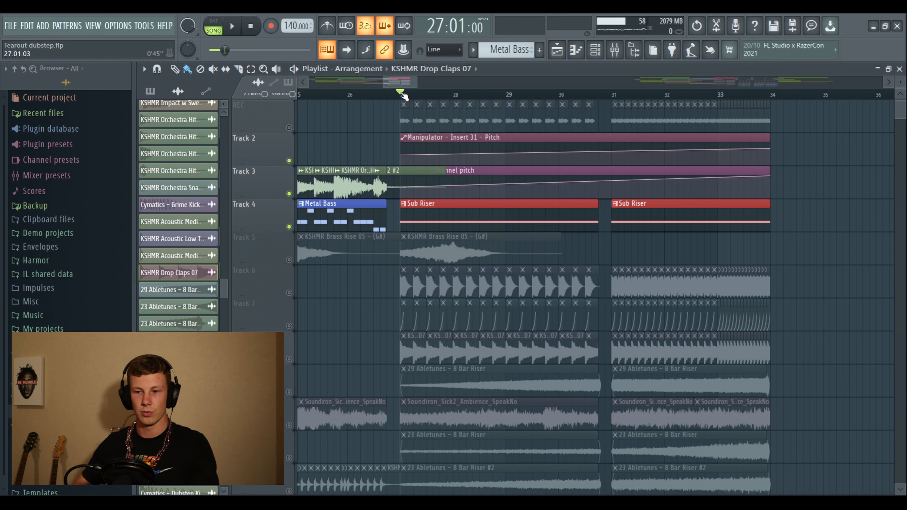
key("space")
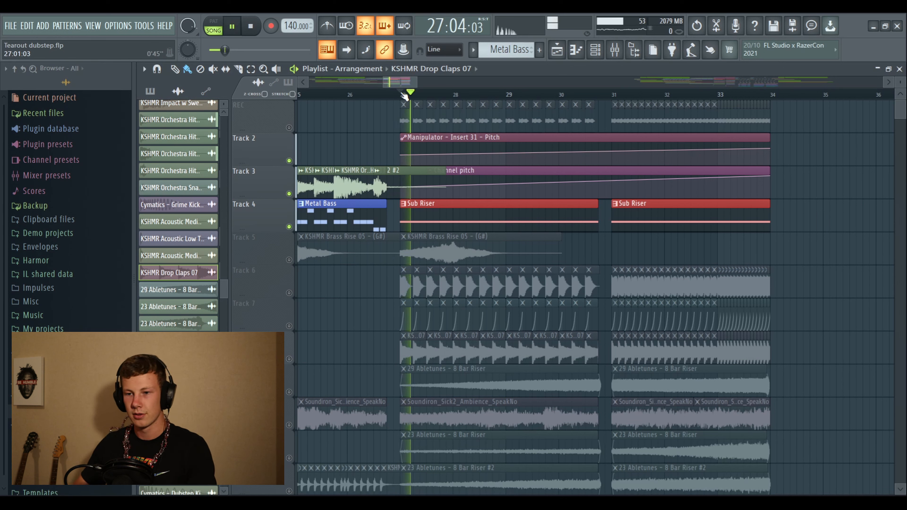
left_click(573, 95)
left_click(650, 95)
left_click(736, 96)
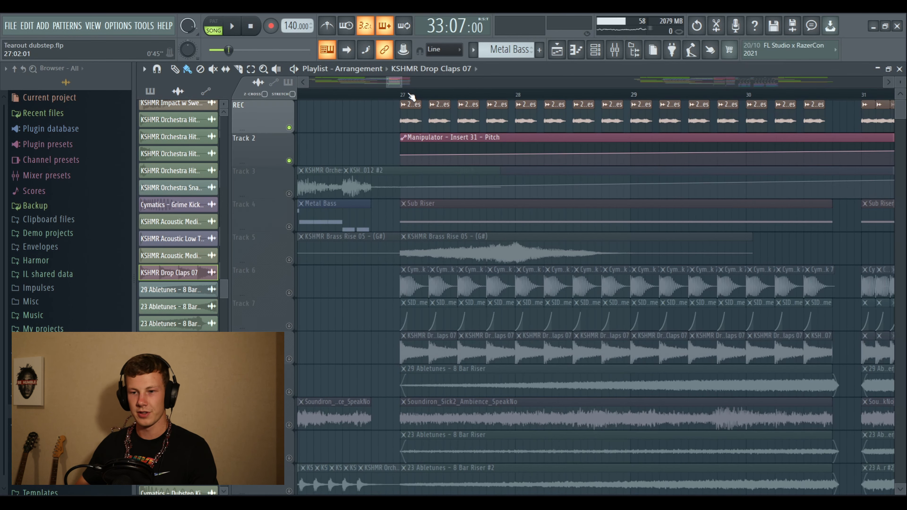
- Play the soloed vocal chops and their pitch automation from bar 27, skipping ahead to bars 31 and 33
scroll(412, 95, "up", 2)
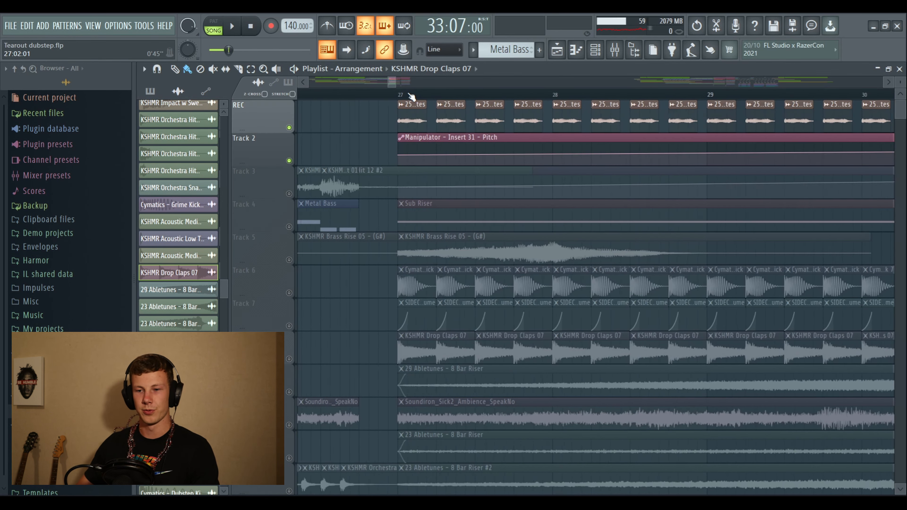
scroll(412, 96, "down", 4)
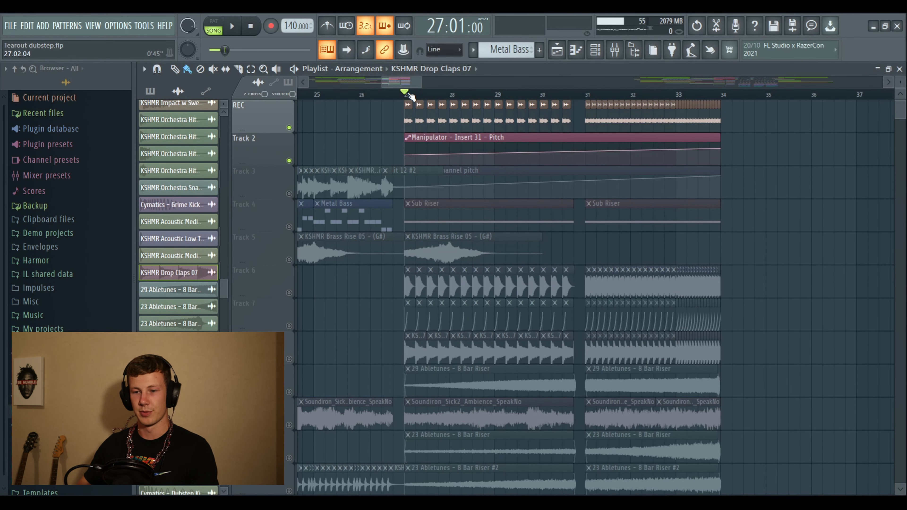
key("space")
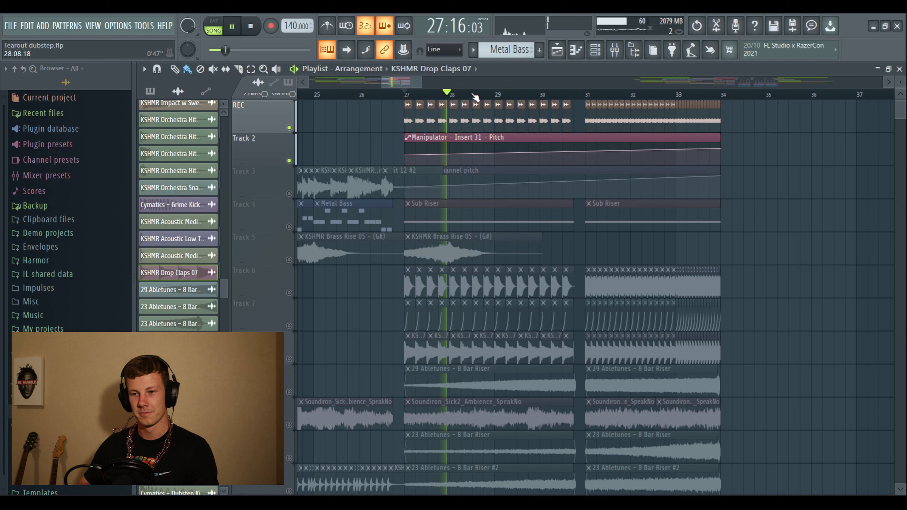
left_click(588, 94)
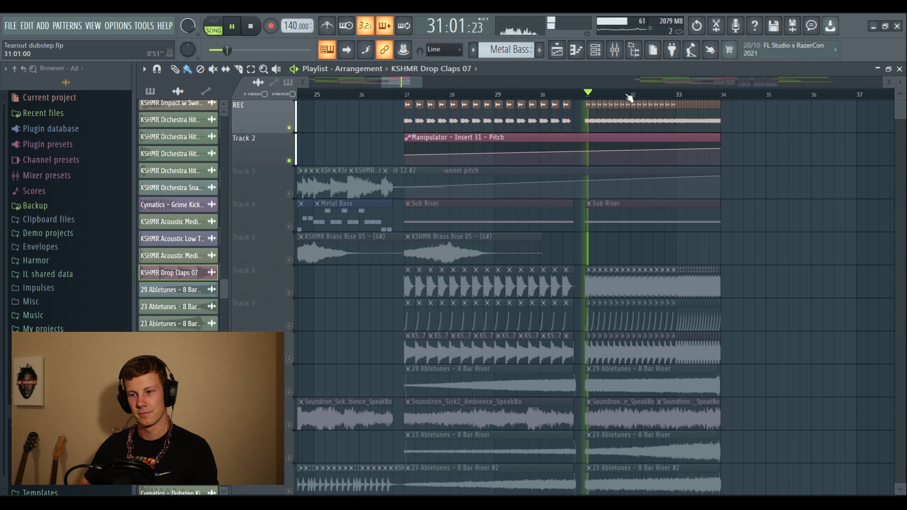
left_click(677, 96)
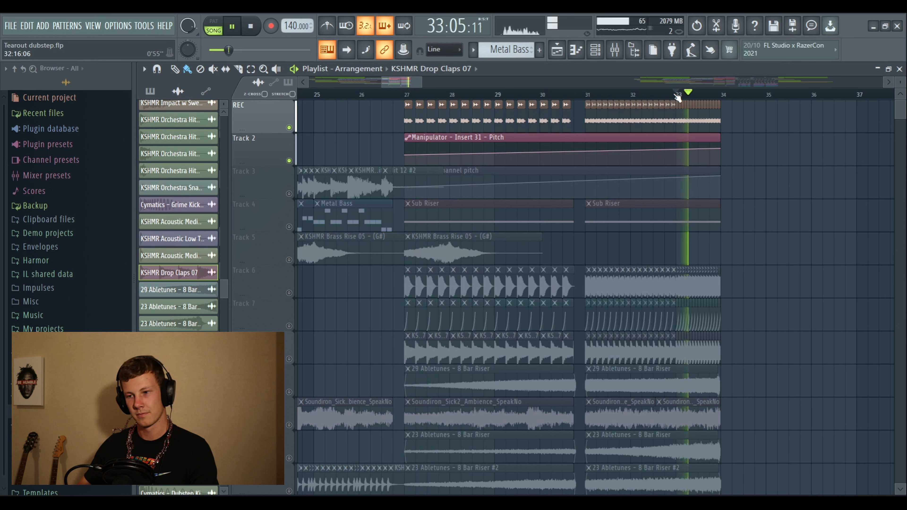
key("space")
- Examine the first vocal chop clip at bar 27 and the pitch automation beneath it up close
scroll(407, 98, "up", 4)
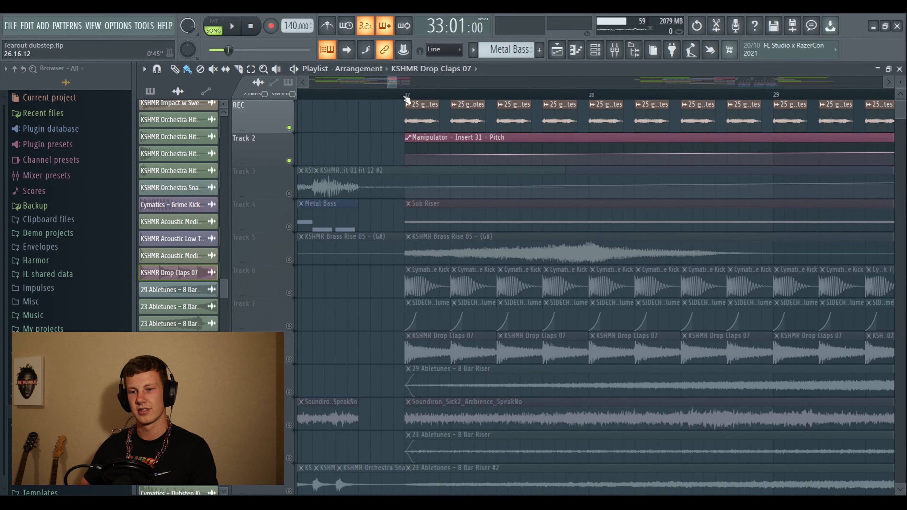
scroll(407, 99, "up", 4)
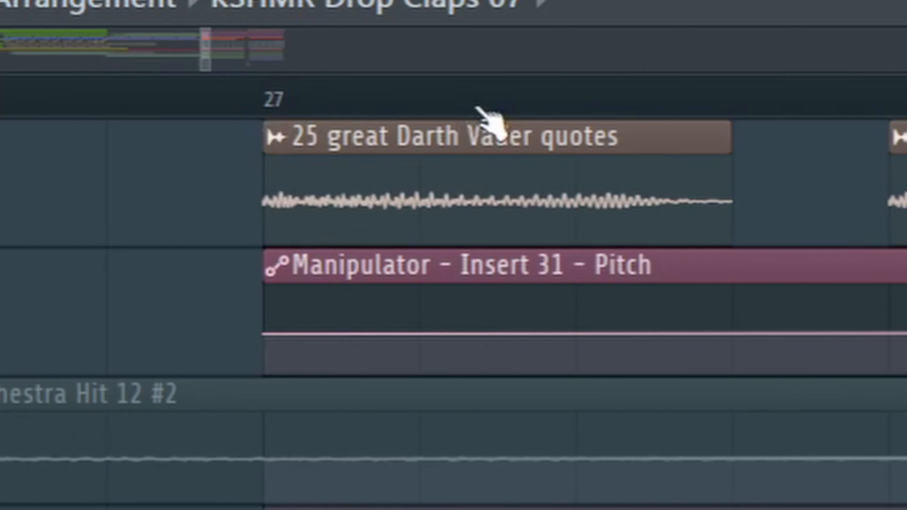
scroll(479, 109, "up", 3)
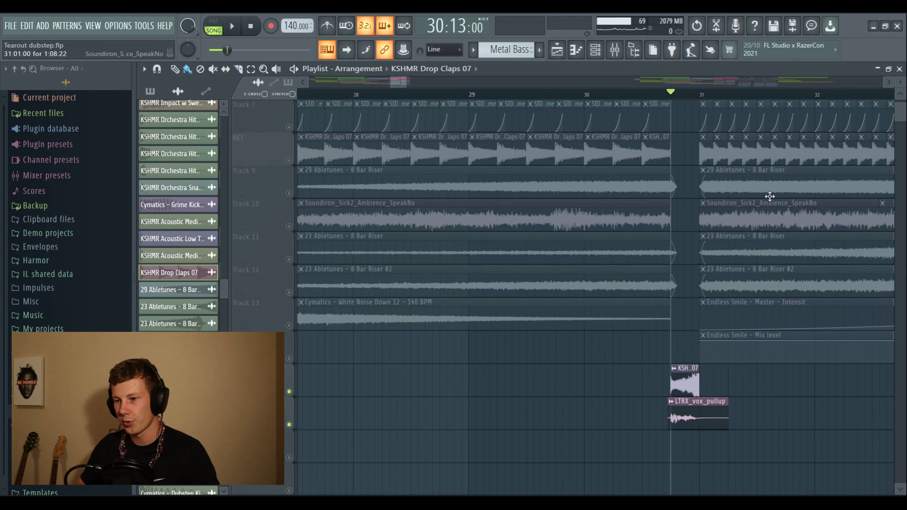
- Inspect the gap before bar 31, selecting the LTRX_vox_pullup clip and the KSHMR Short Sweep 07 clip
scroll(770, 197, "up", 3)
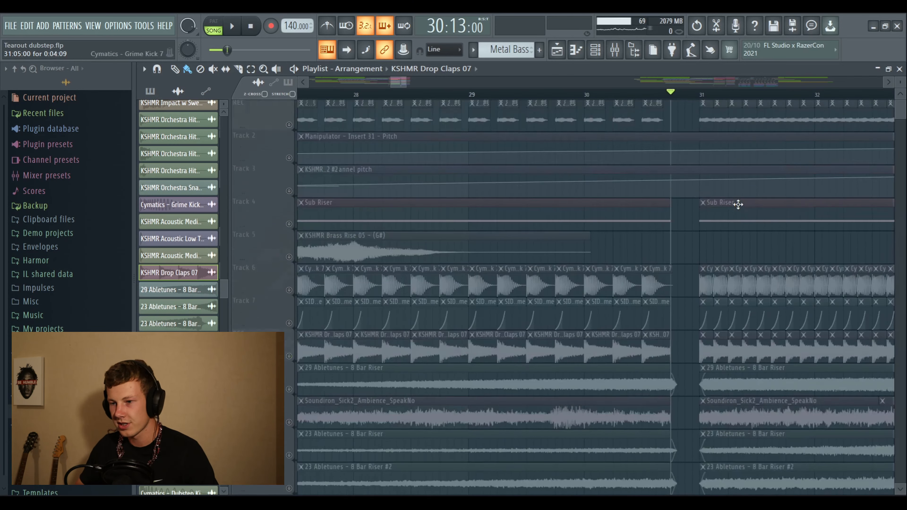
scroll(694, 120, "down", 8)
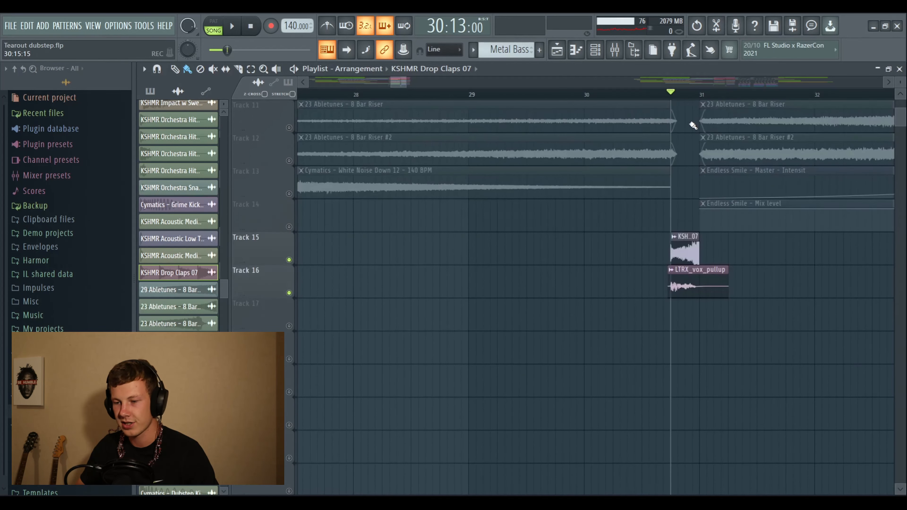
scroll(709, 94, "up", 3)
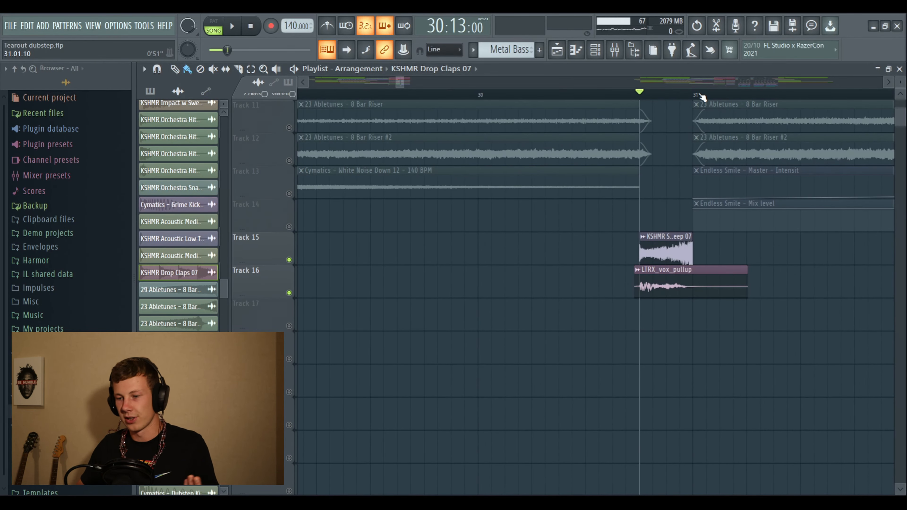
scroll(702, 97, "up", 2)
left_click(672, 274)
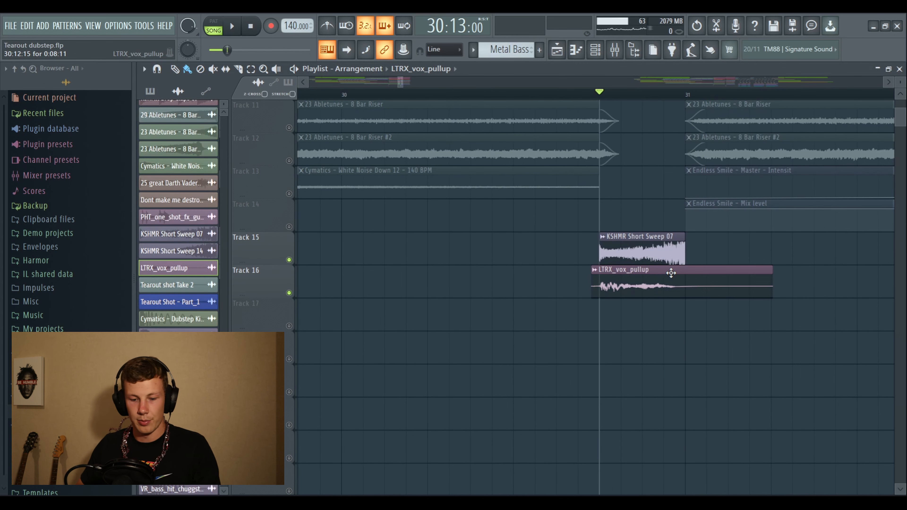
left_click(665, 253)
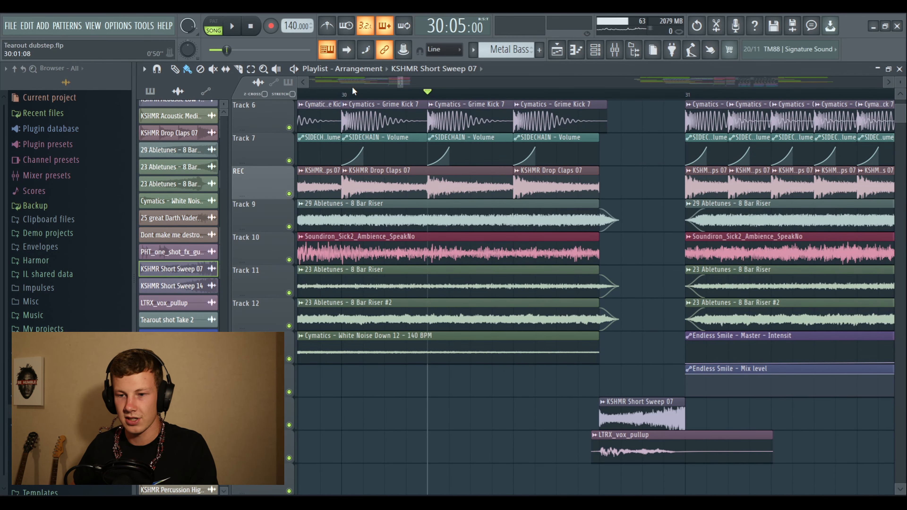
- Play the full build-up with all tracks audible from bar 30 into bar 33
scroll(350, 98, "down", 4)
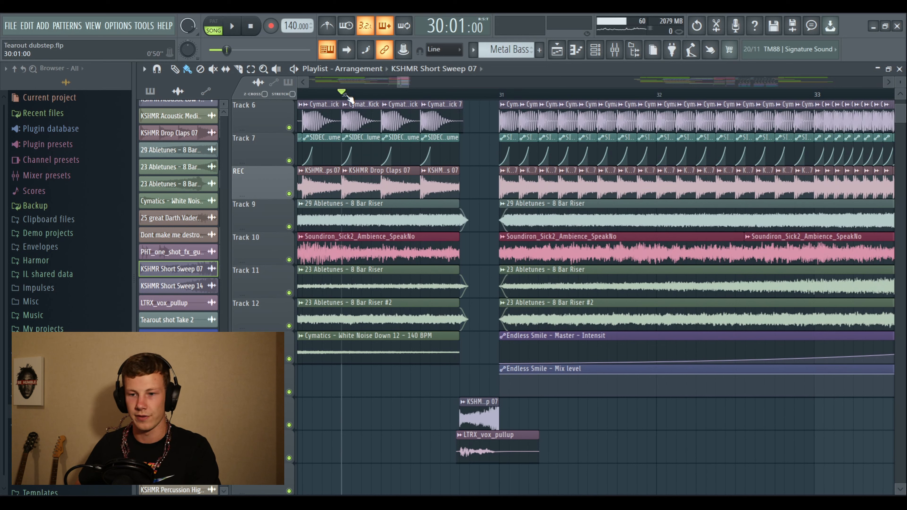
key("space")
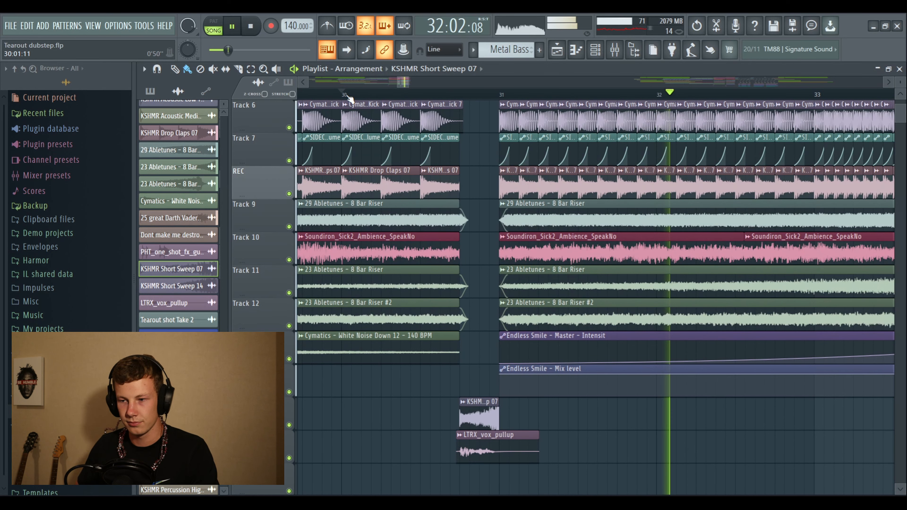
scroll(350, 98, "down", 5)
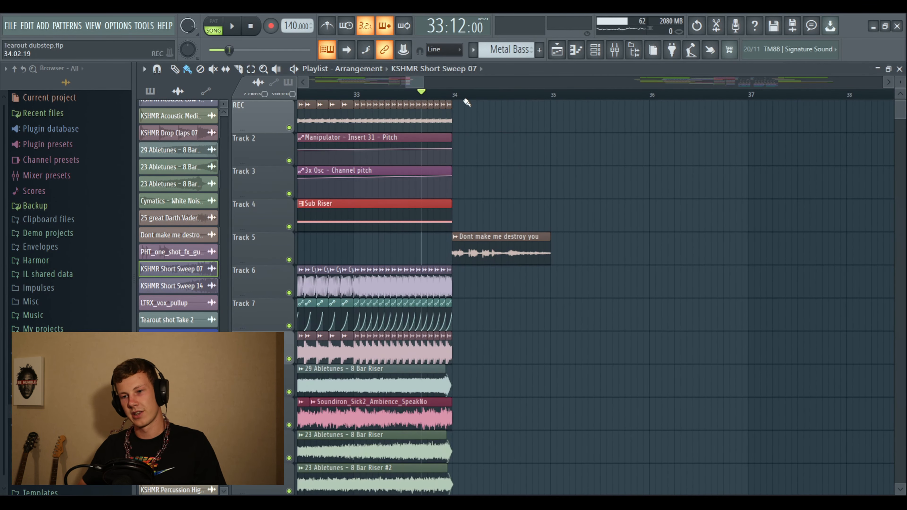
- Play the "Dont make me destroy you" vocal clip on Track 5 from bar 34
scroll(454, 99, "up", 4)
scroll(457, 101, "down", 2)
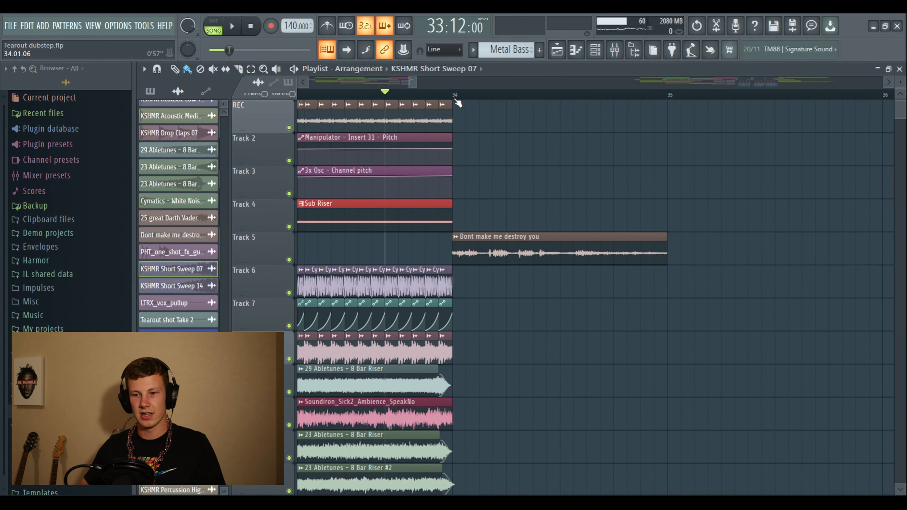
scroll(459, 103, "down", 2)
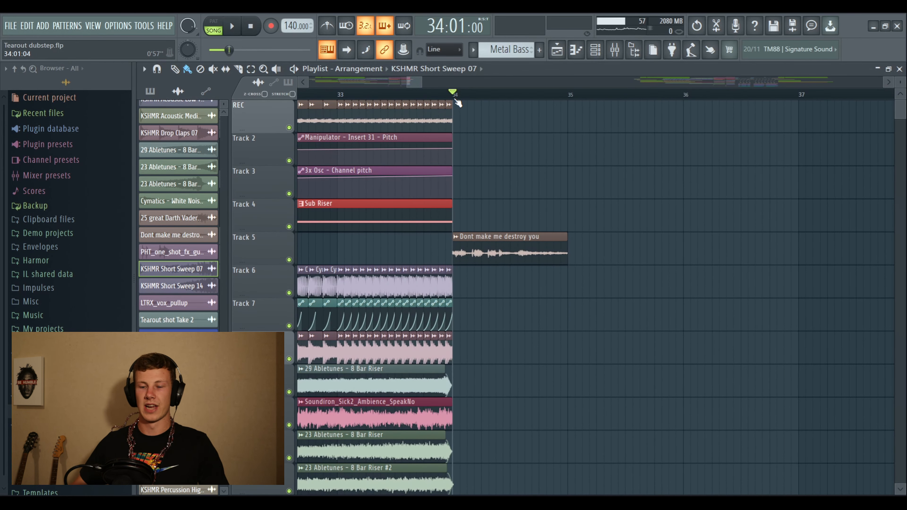
key("space")
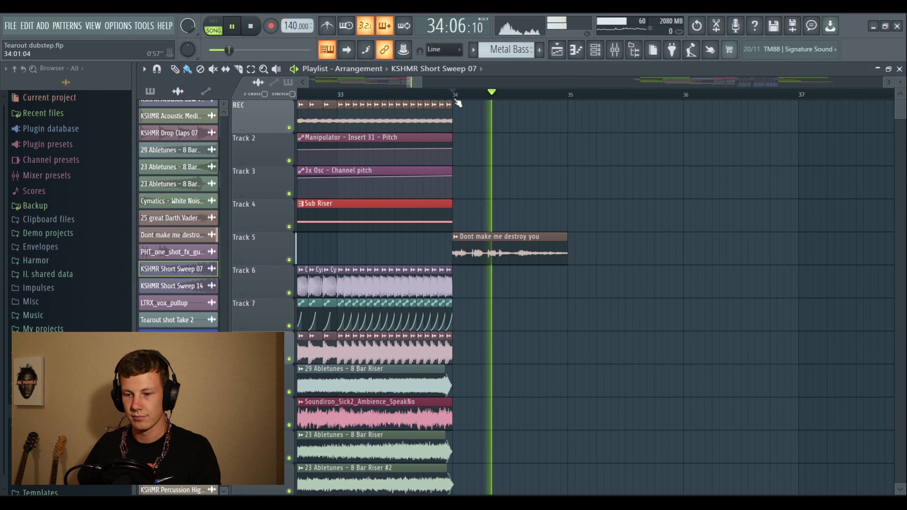
key("space")
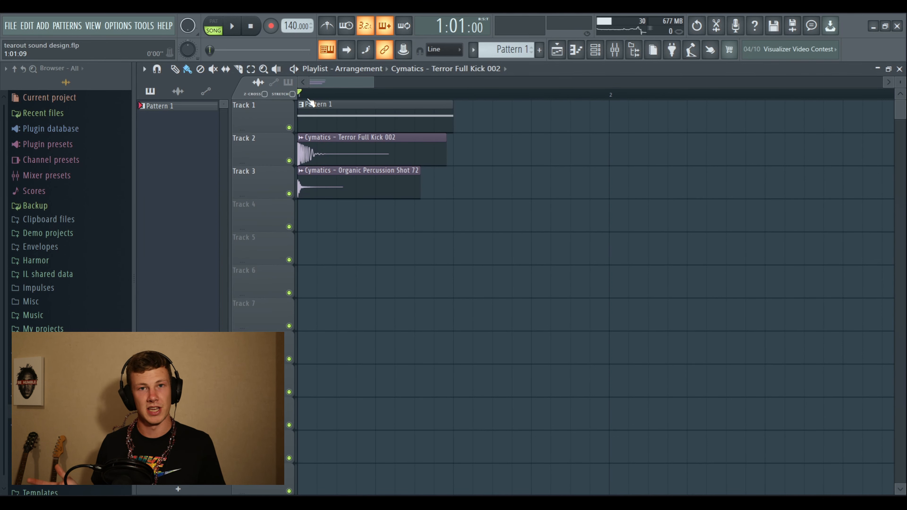
- Solo Pattern 1 on Track 1 of the sound design project and unmute the kick on Track 2 with it
scroll(323, 89, "up", 3)
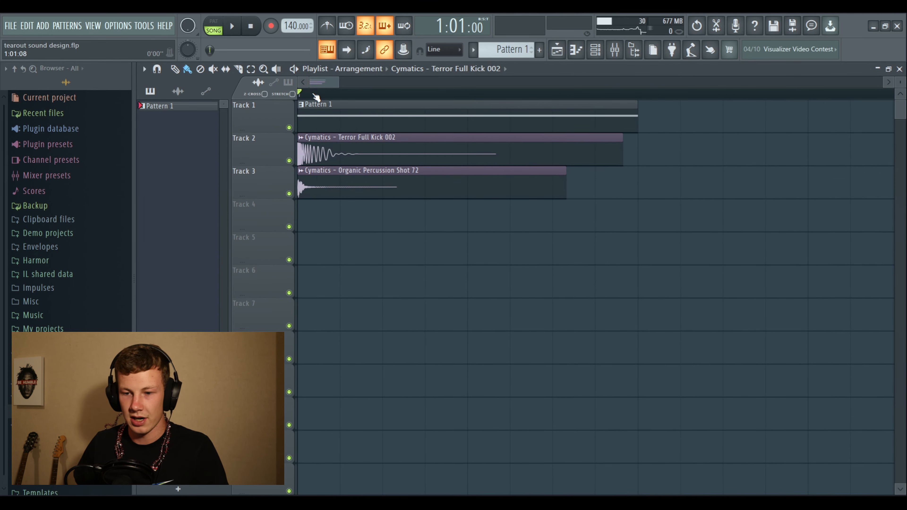
scroll(315, 93, "up", 1)
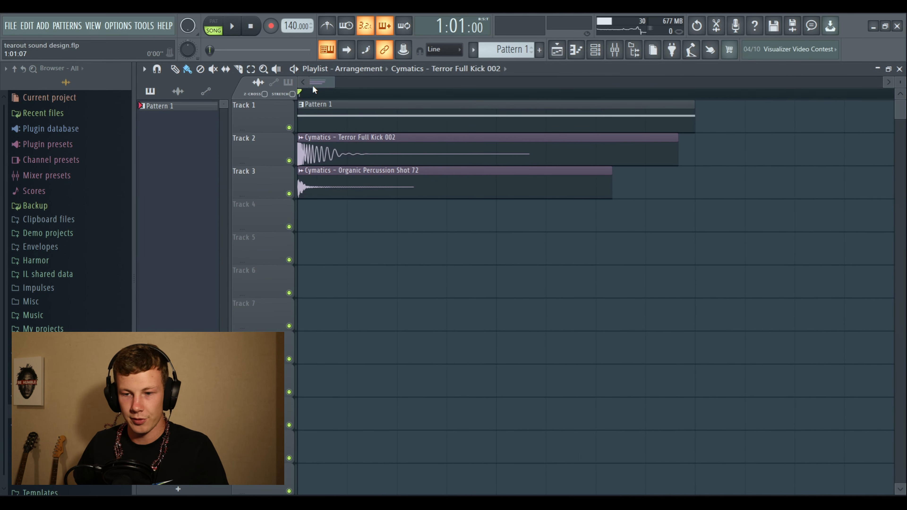
right_click(289, 127)
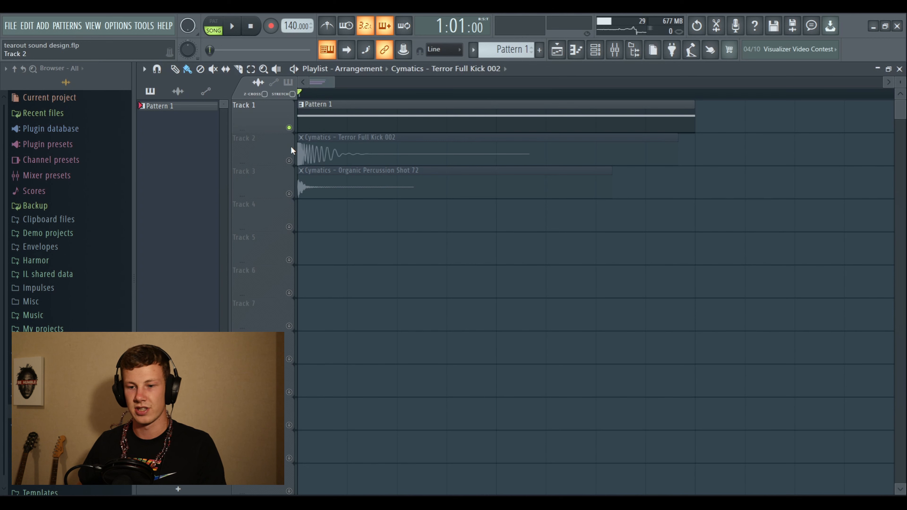
left_click(289, 160)
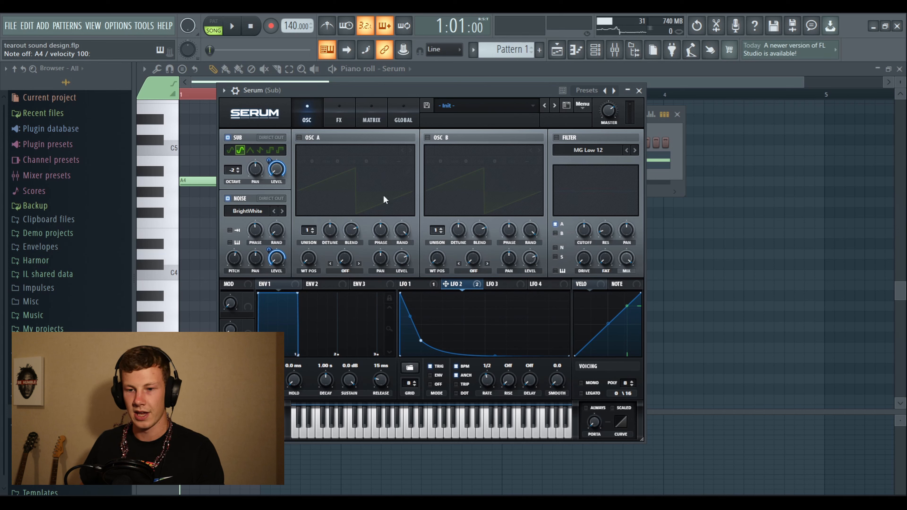
- Review the Sub patch's distortion effect in Serum and check which modulator drives the sub oscillator level
left_click(332, 109)
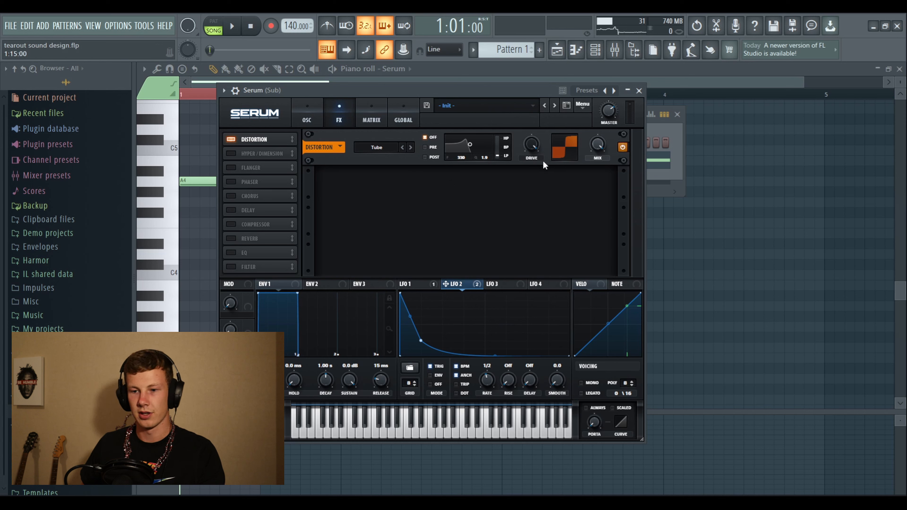
left_click(308, 115)
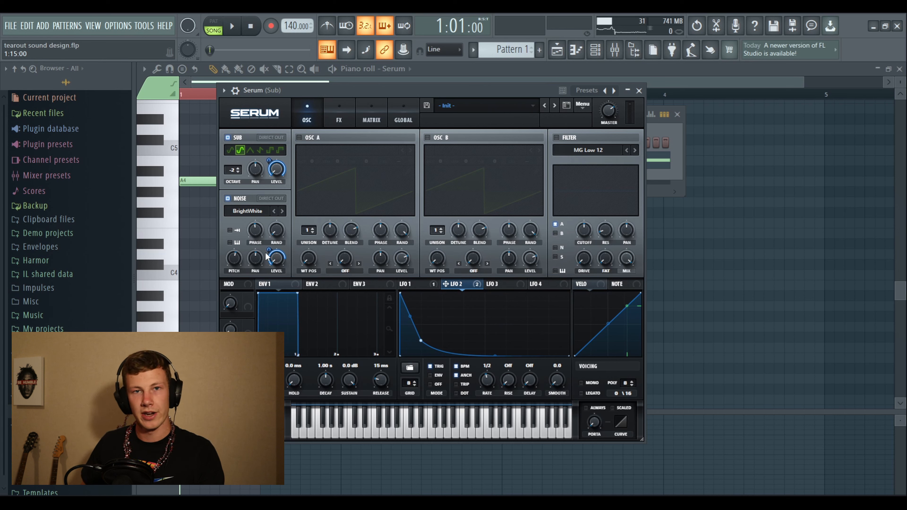
mouse_move(274, 174)
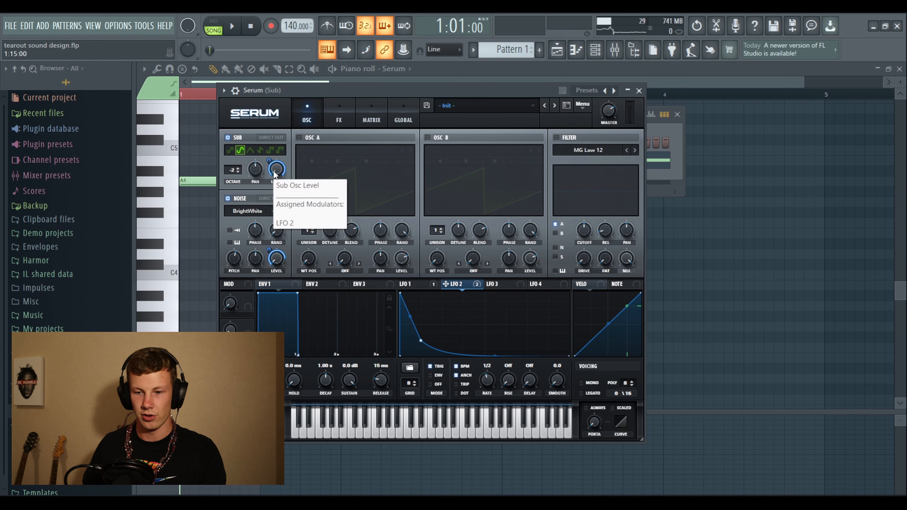
- Examine the LFO 1 shape and its modulation amount on master tuning in Serum's matrix
left_click(428, 285)
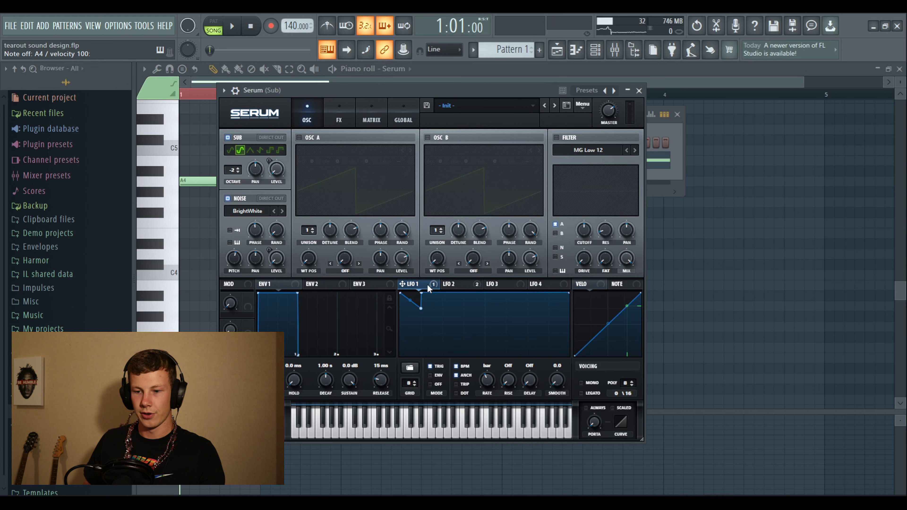
left_click(371, 117)
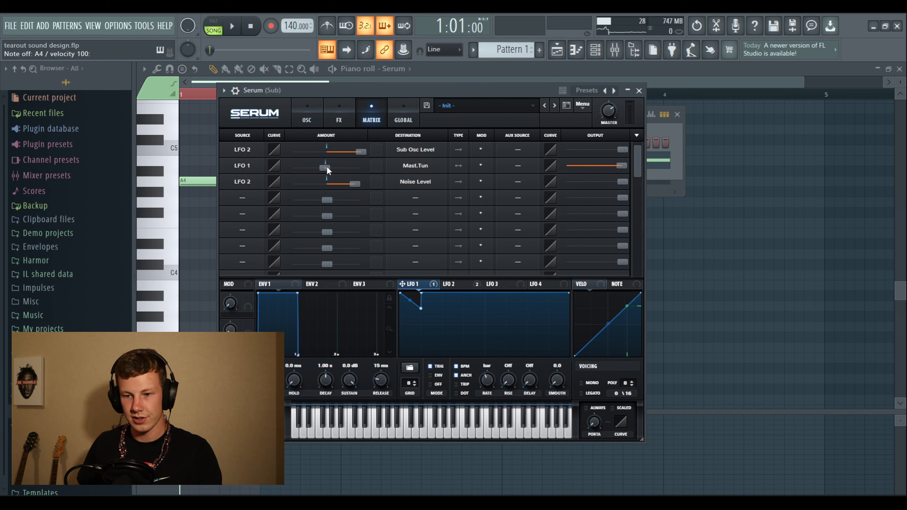
left_click_drag(327, 166, 325, 166)
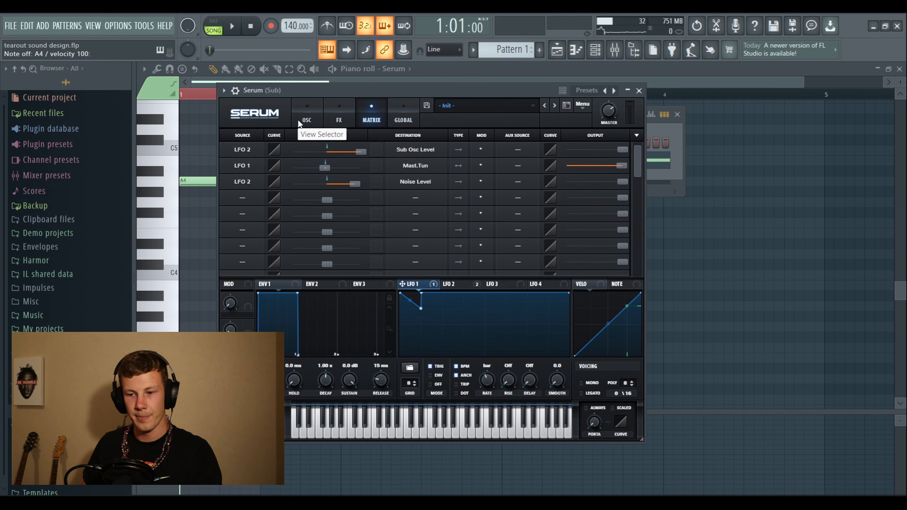
- Return to the playlist, solo Track 2 and select its Cymatics - Terror Full Kick 002 clip
key("F5")
right_click(290, 161)
left_click(317, 142)
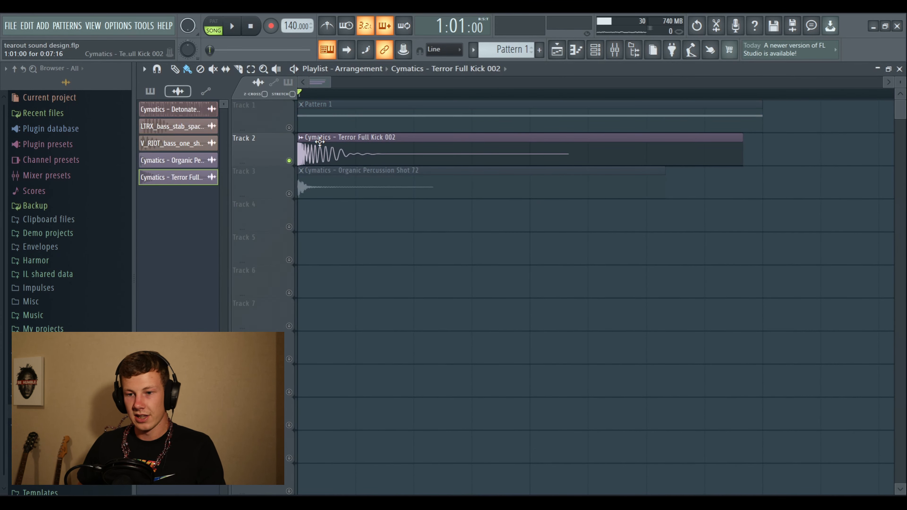